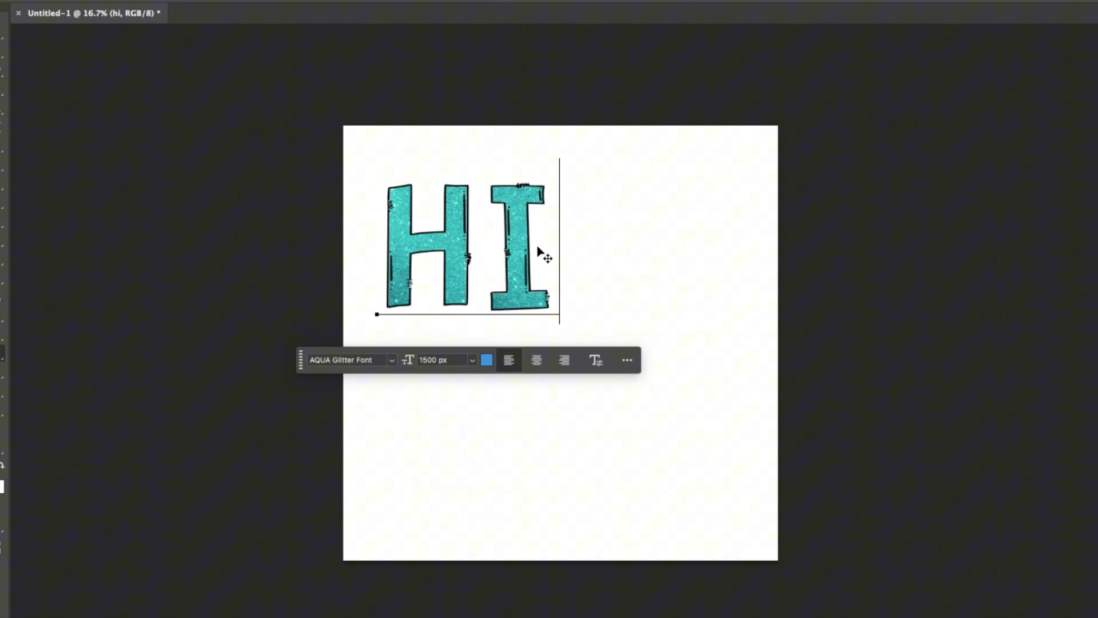
Delete the HI sample text and the '0TF' test letters so the text line is empty
{"action": "key", "text": "BackSpace"}
{"action": "key", "text": "BackSpace"}
{"action": "type", "text": "0"}
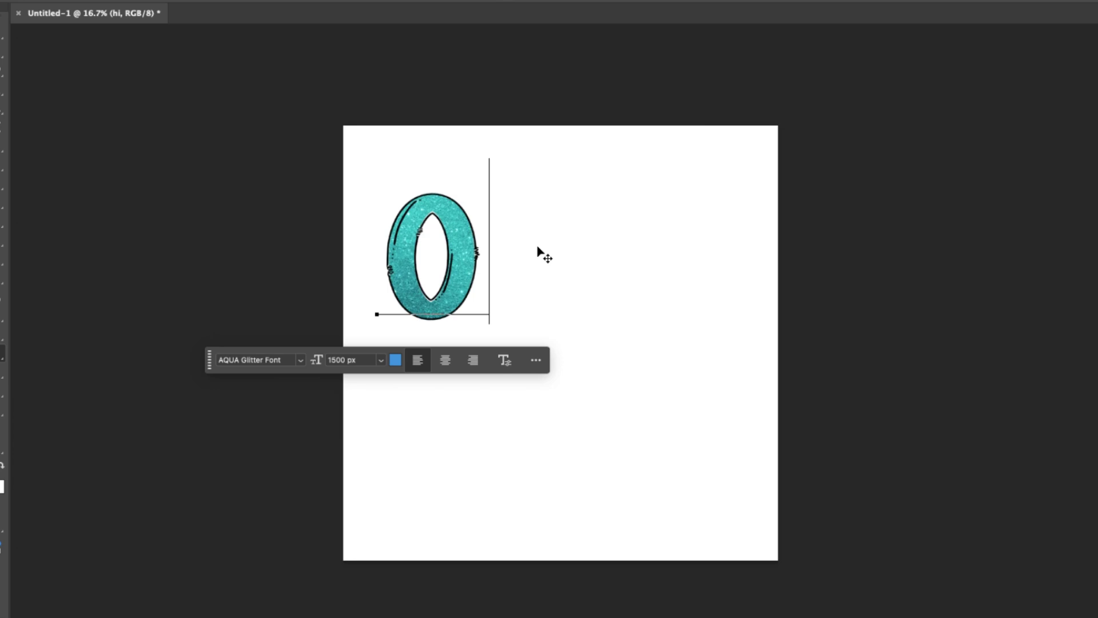
{"action": "type", "text": "TF"}
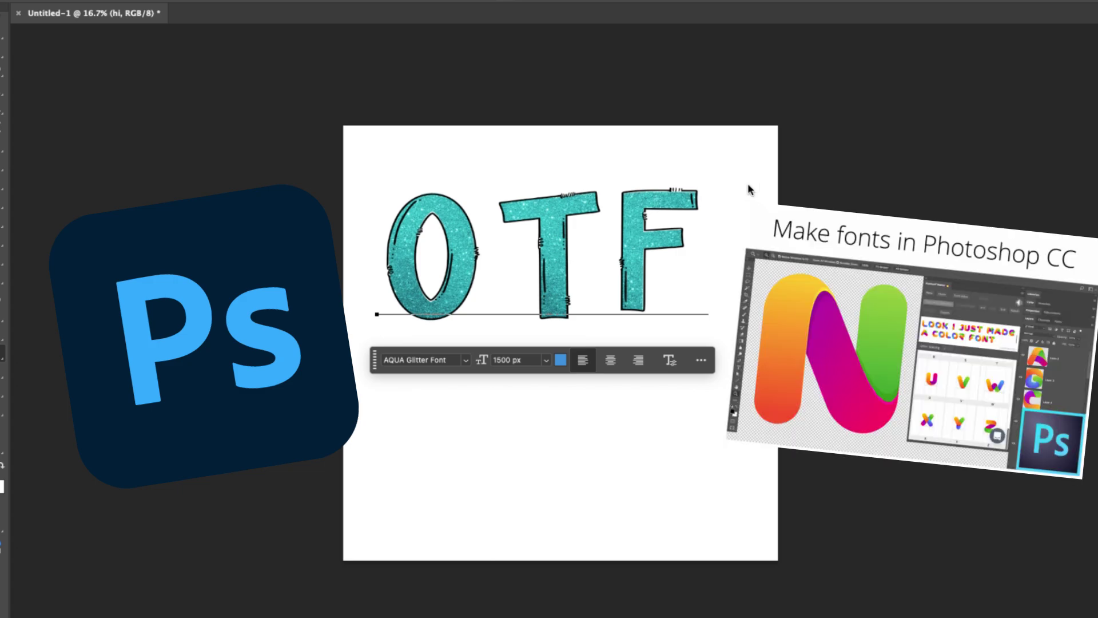
{"action": "key", "text": "BackSpace"}
{"action": "key", "text": "BackSpace"}
{"action": "key", "text": "BackSpace"}
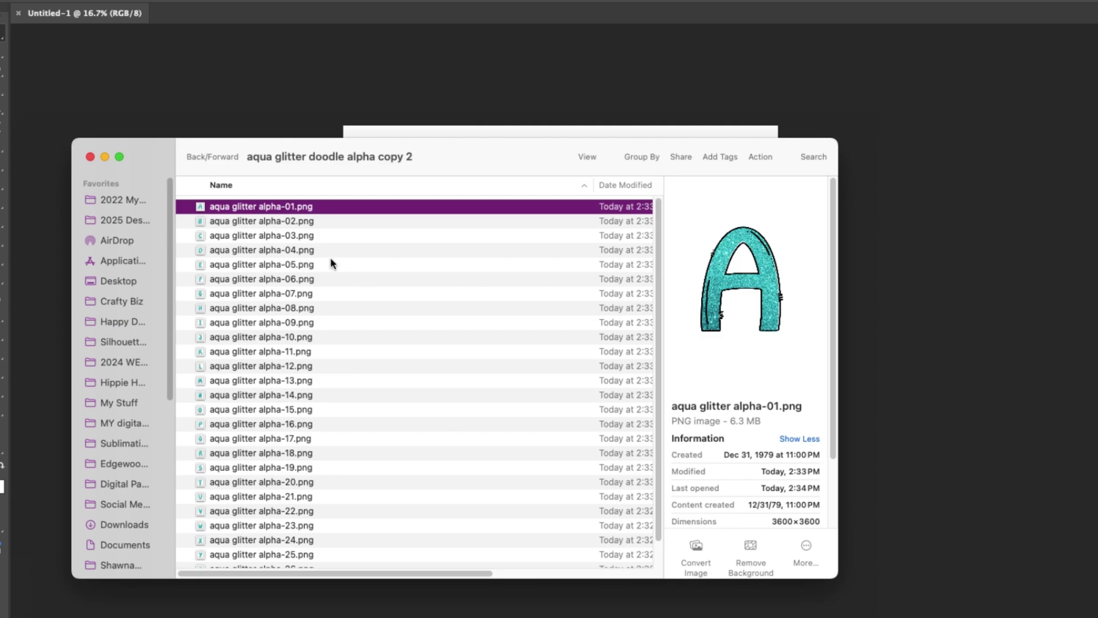
Select aqua glitter alpha-01 through alpha-26 and open all 26 PNGs at once
{"action": "scroll", "coordinate": [334, 321], "scroll_direction": "down", "scroll_amount": 2}
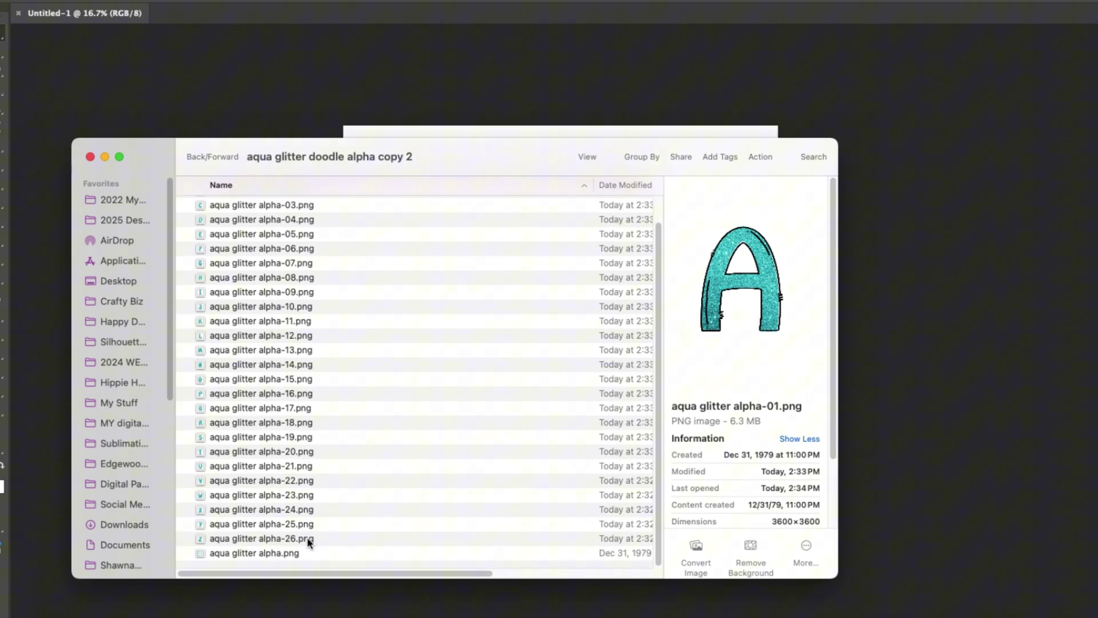
{"action": "left_click", "coordinate": [305, 537], "text": "shift"}
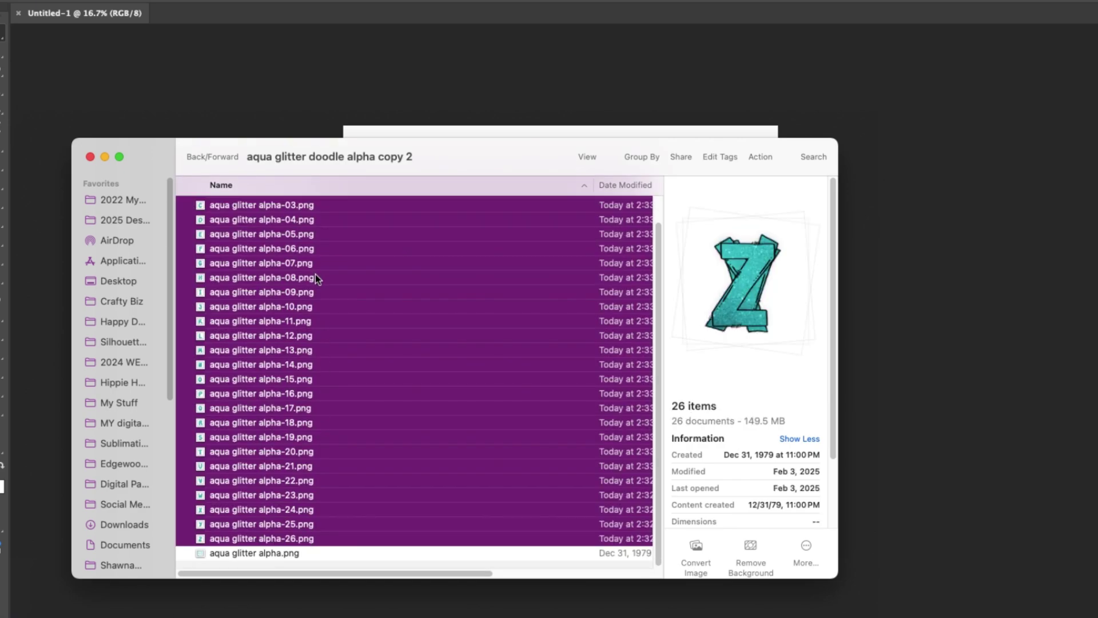
{"action": "double_click", "coordinate": [312, 219]}
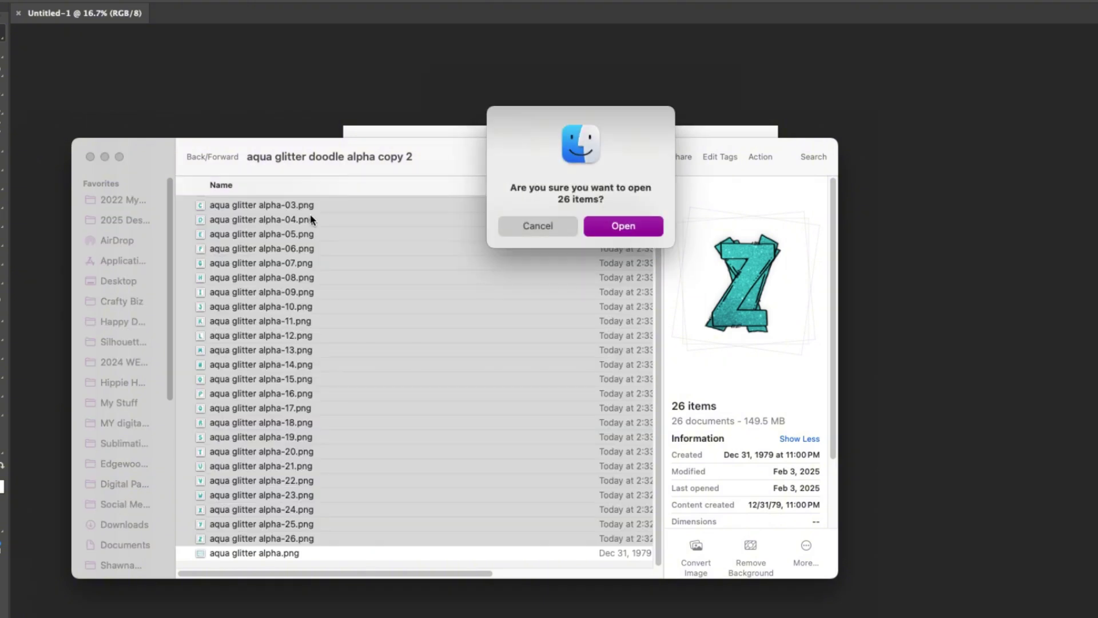
Confirm opening all 26 files and check the letter's current size in inches and pixels without changing it
{"action": "left_click", "coordinate": [639, 224]}
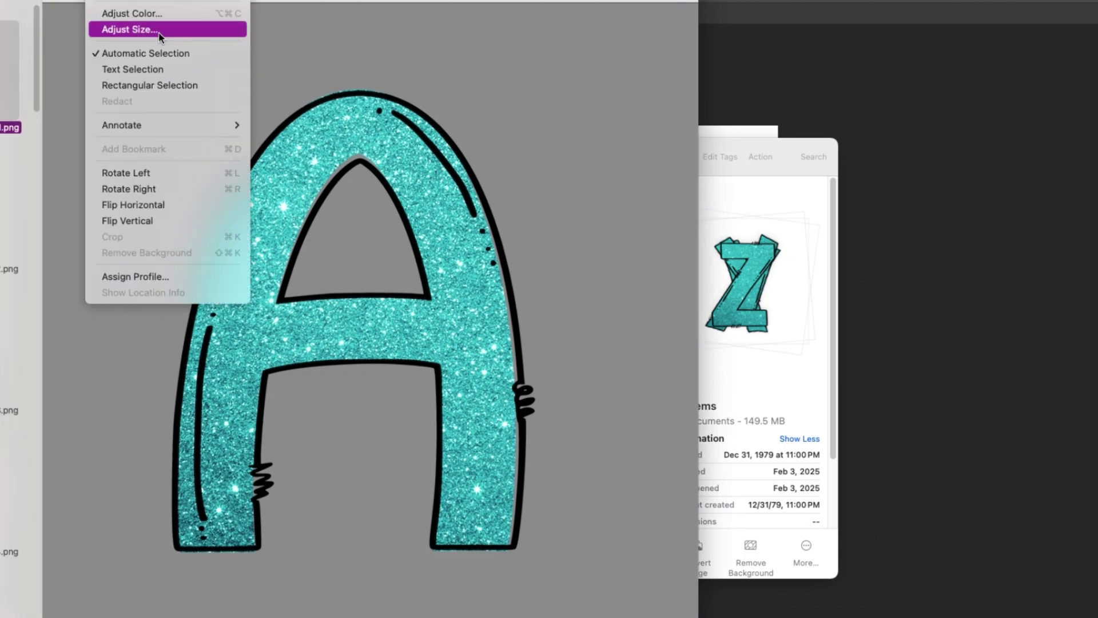
{"action": "left_click", "coordinate": [157, 31]}
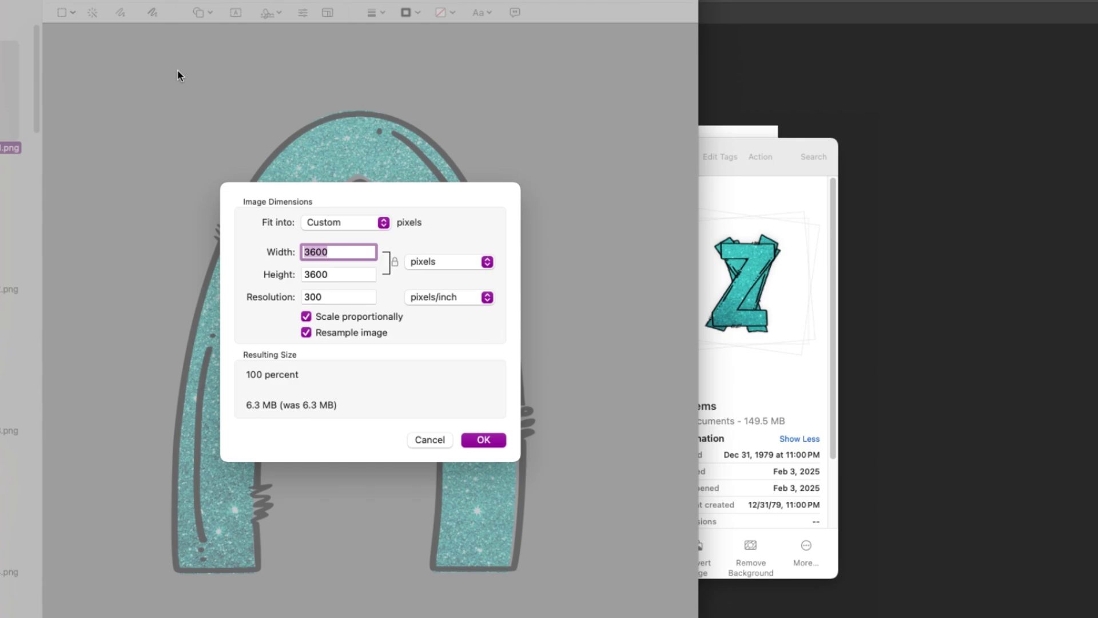
{"action": "left_click", "coordinate": [449, 262]}
{"action": "left_click", "coordinate": [467, 219]}
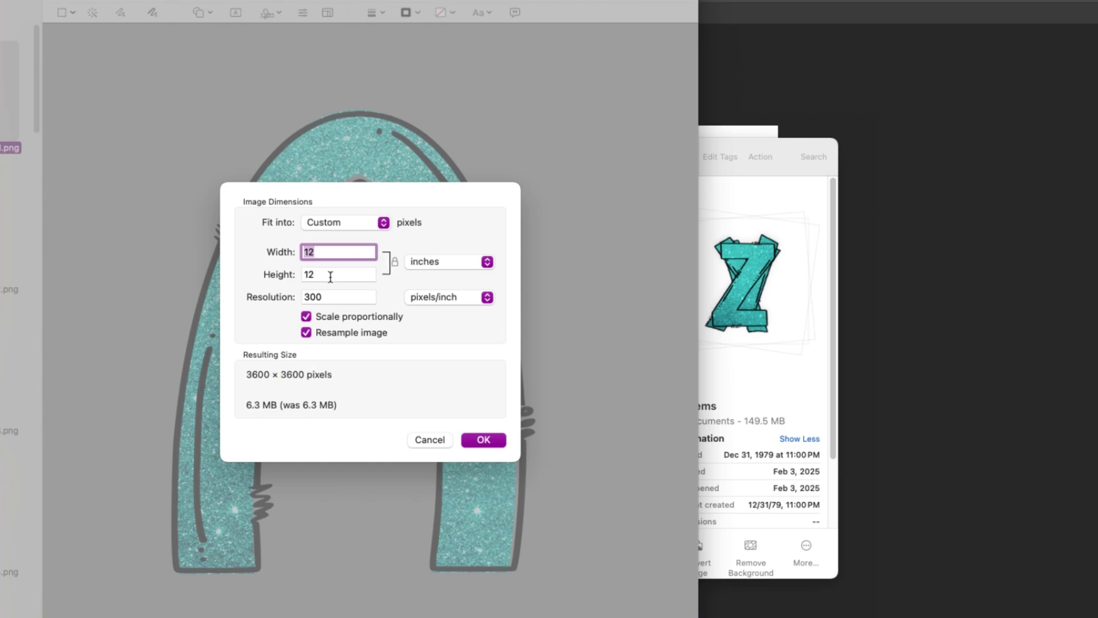
{"action": "left_click", "coordinate": [487, 262]}
{"action": "left_click", "coordinate": [456, 229]}
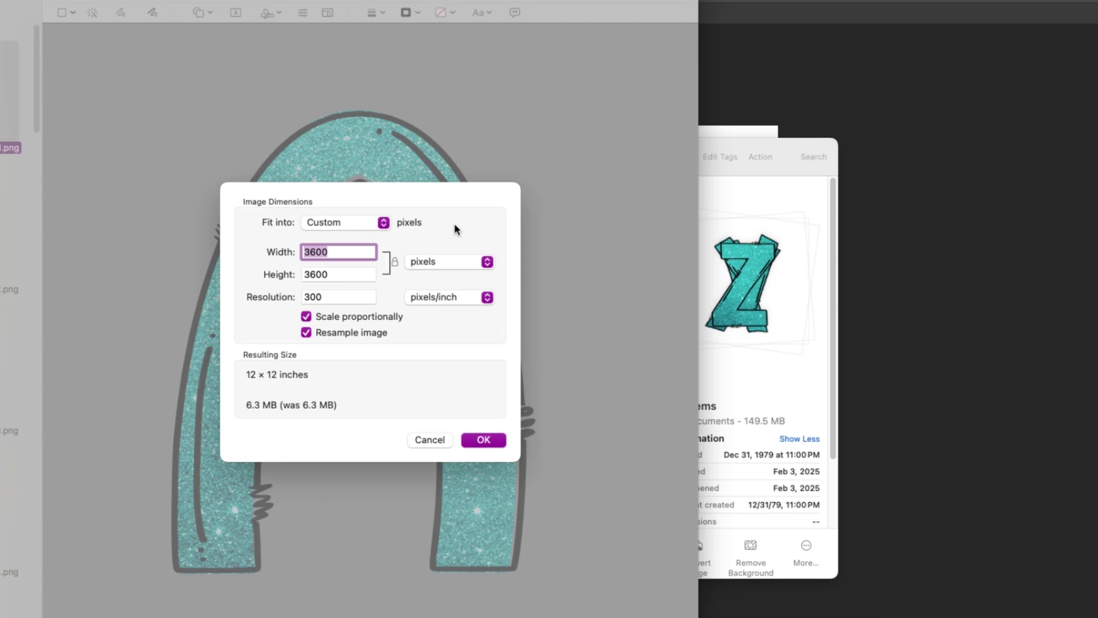
{"action": "left_click", "coordinate": [417, 441]}
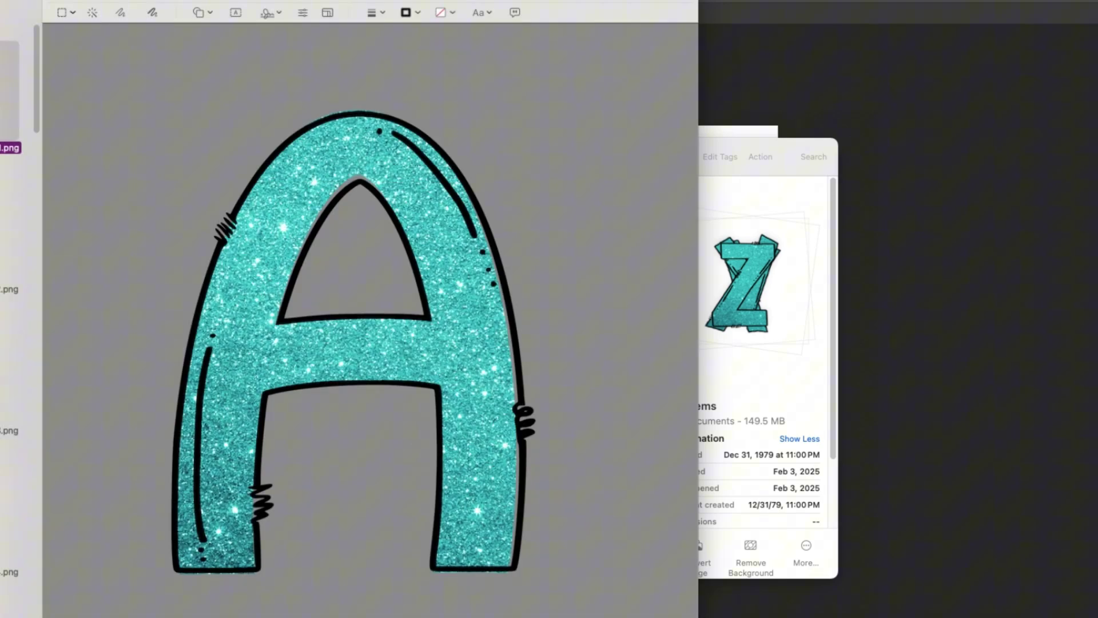
Resize all 26 letter images to 1000 pixels wide and quit Preview
{"action": "scroll", "coordinate": [20, 308], "scroll_direction": "down", "scroll_amount": 15}
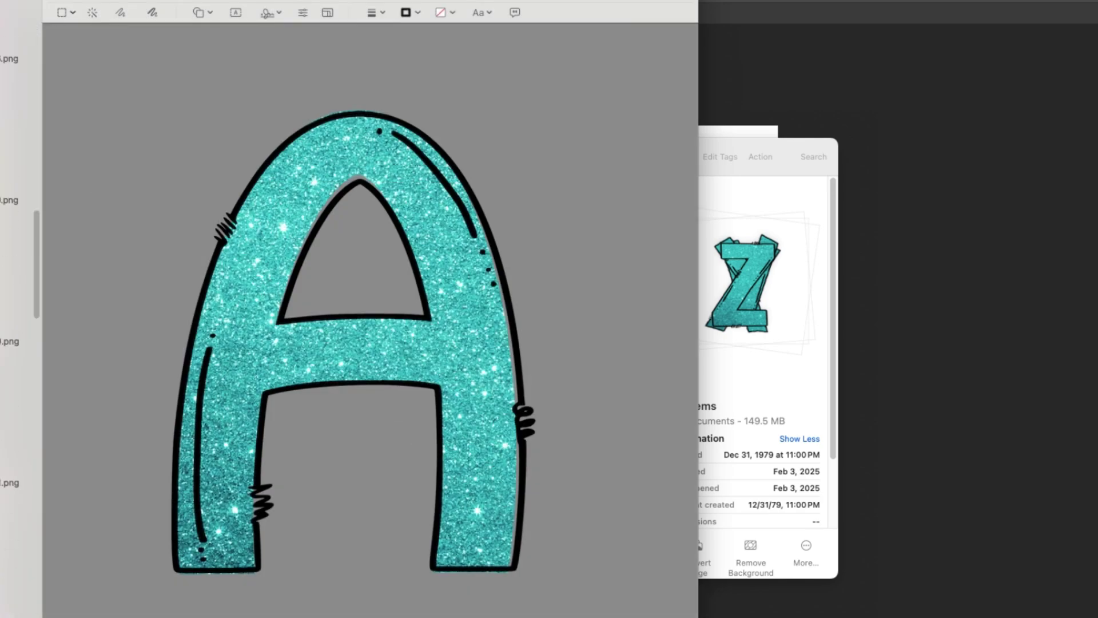
{"action": "scroll", "coordinate": [17, 401], "scroll_direction": "down", "scroll_amount": 2}
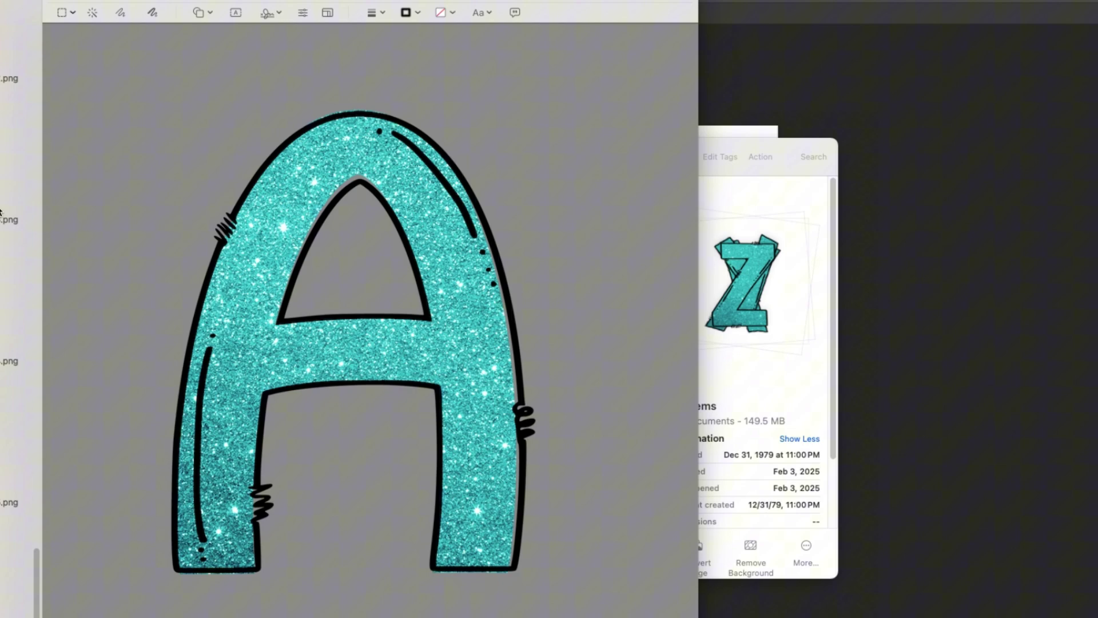
{"action": "key", "text": "super+a"}
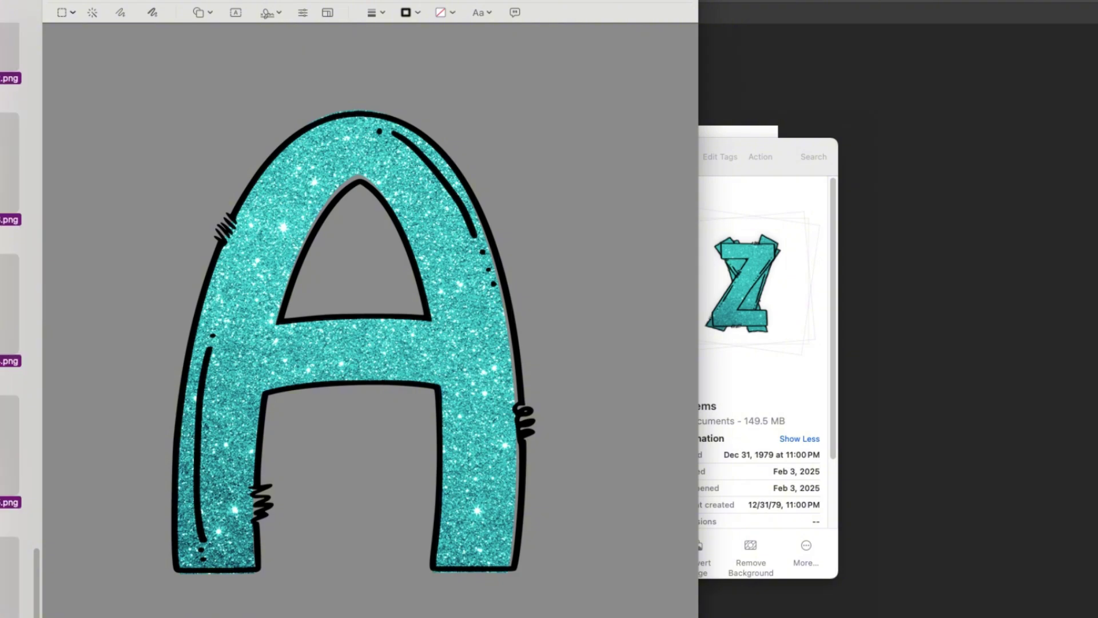
{"action": "left_click", "coordinate": [94, 1]}
{"action": "left_click", "coordinate": [166, 29]}
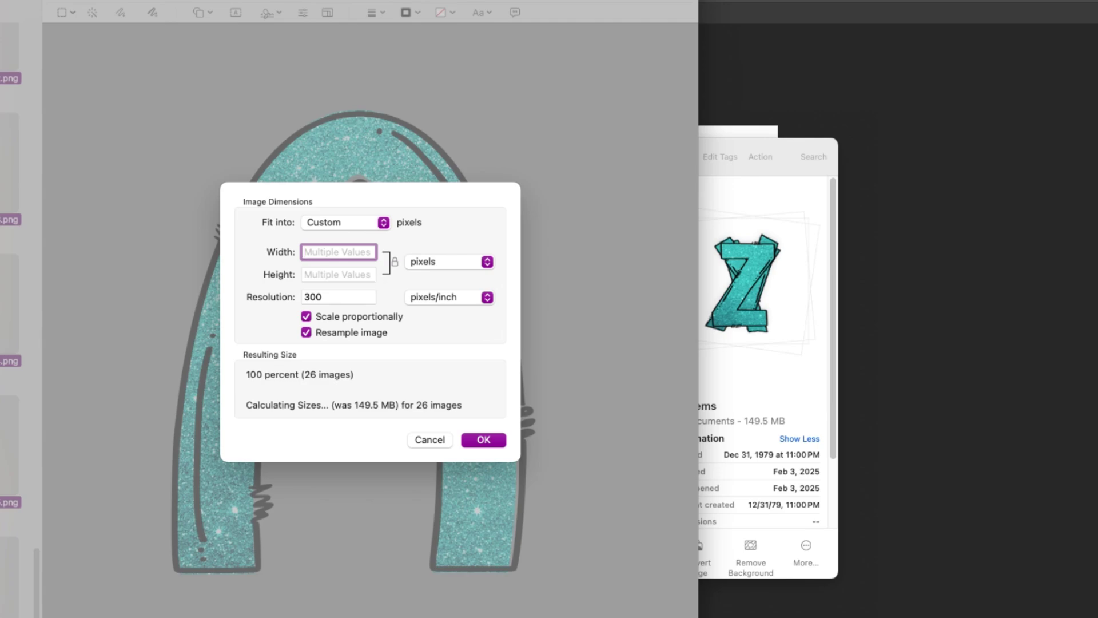
{"action": "type", "text": "1000"}
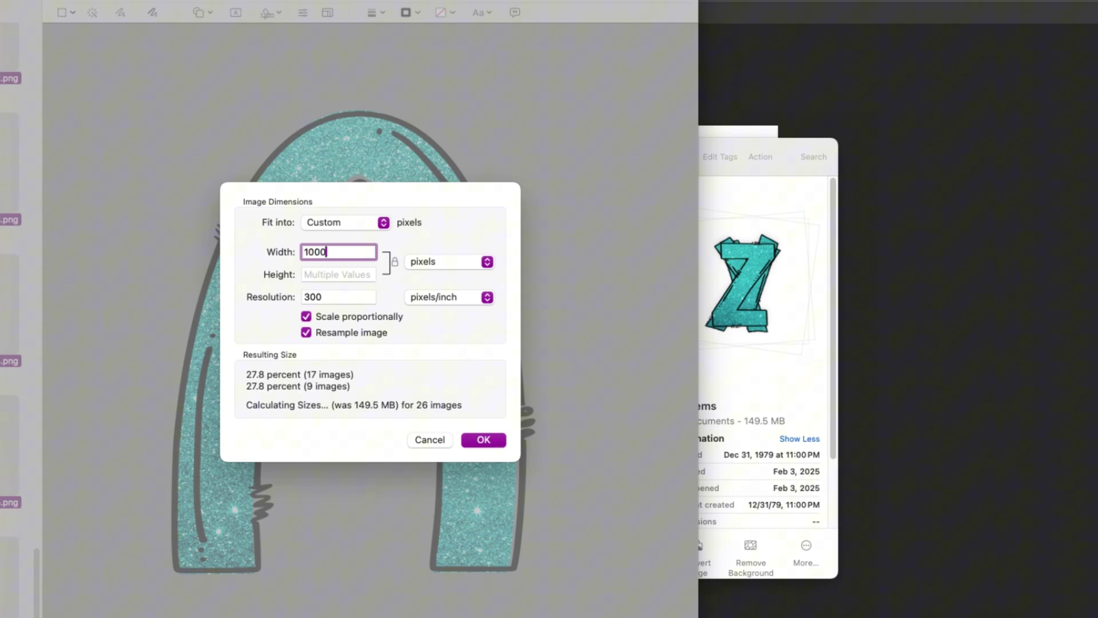
{"action": "left_click", "coordinate": [484, 440]}
{"action": "key", "text": "super+q"}
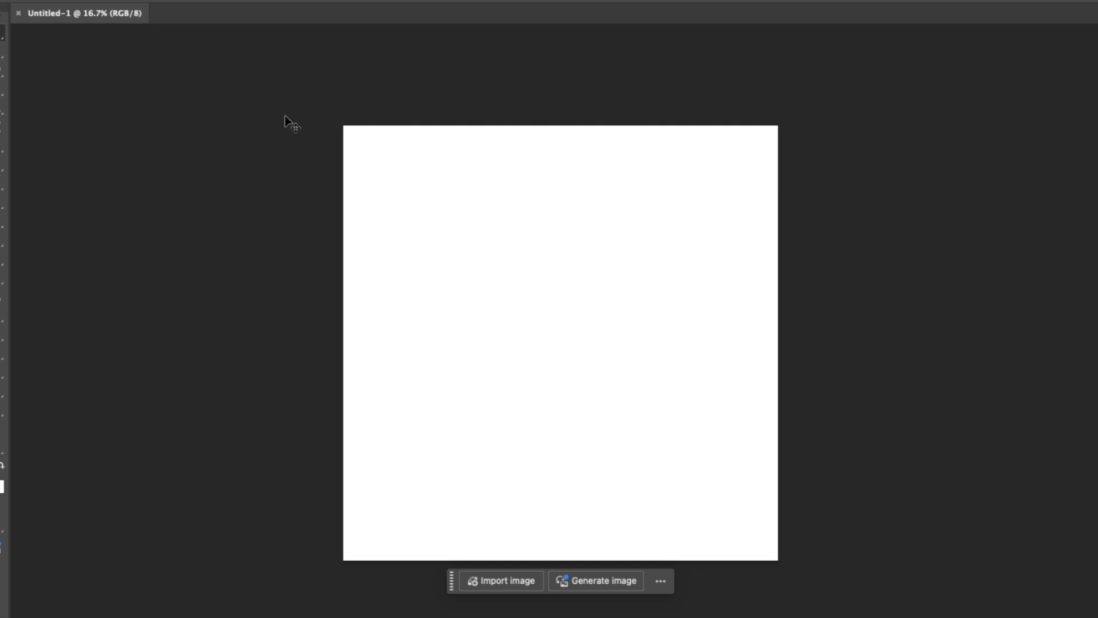
Close the old document and create a new Custom 12x12 in @ 300 ppi white document
{"action": "left_click", "coordinate": [20, 16]}
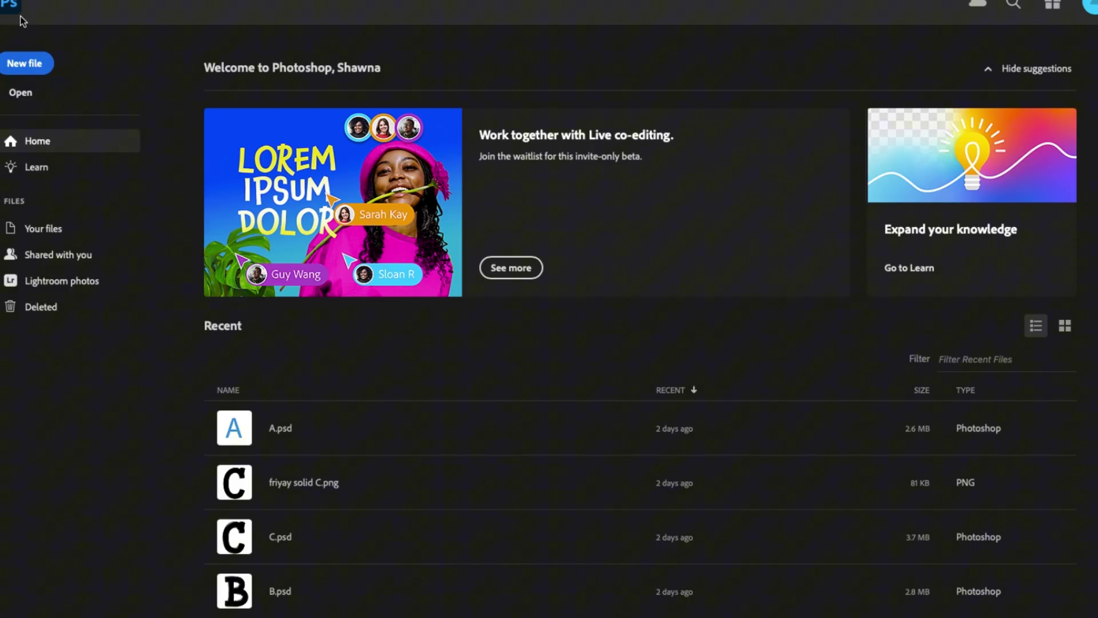
{"action": "left_click", "coordinate": [35, 66]}
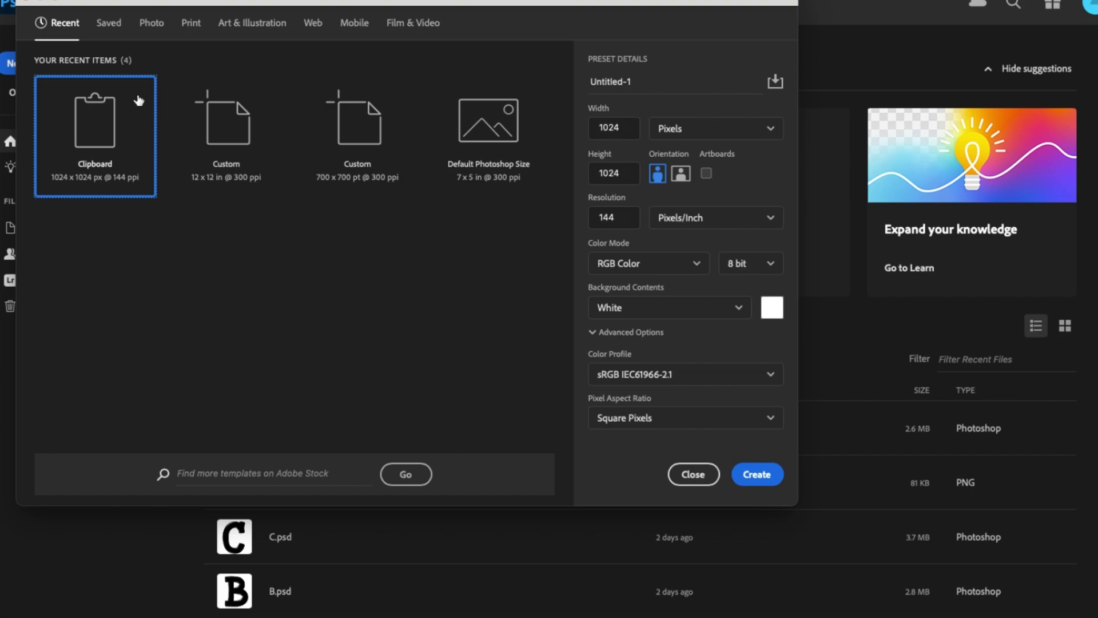
{"action": "left_click", "coordinate": [260, 141]}
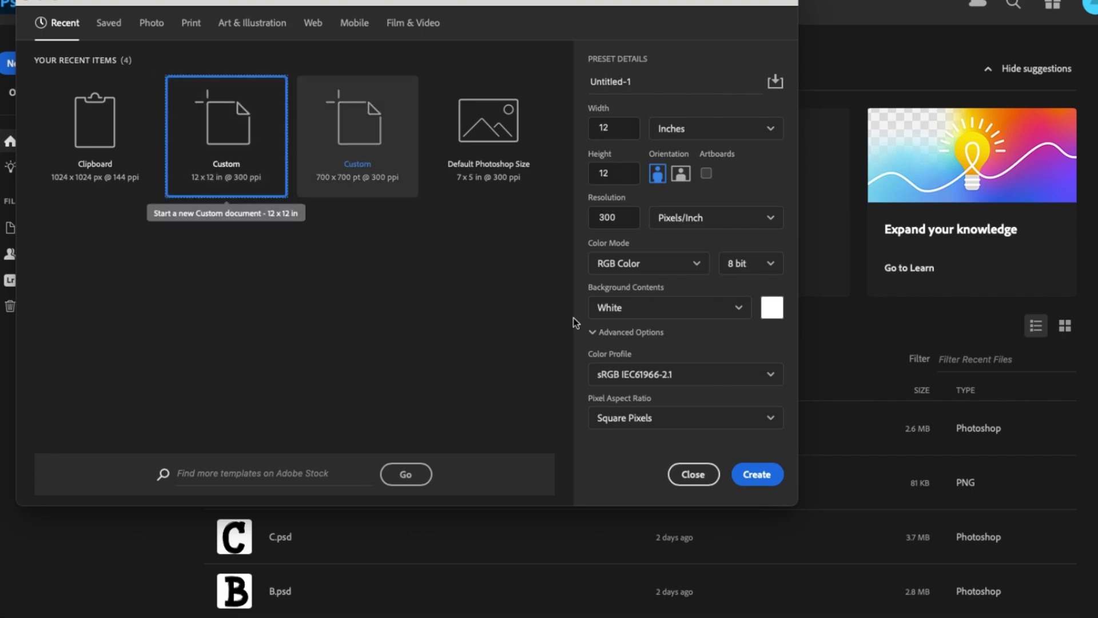
{"action": "left_click", "coordinate": [755, 478]}
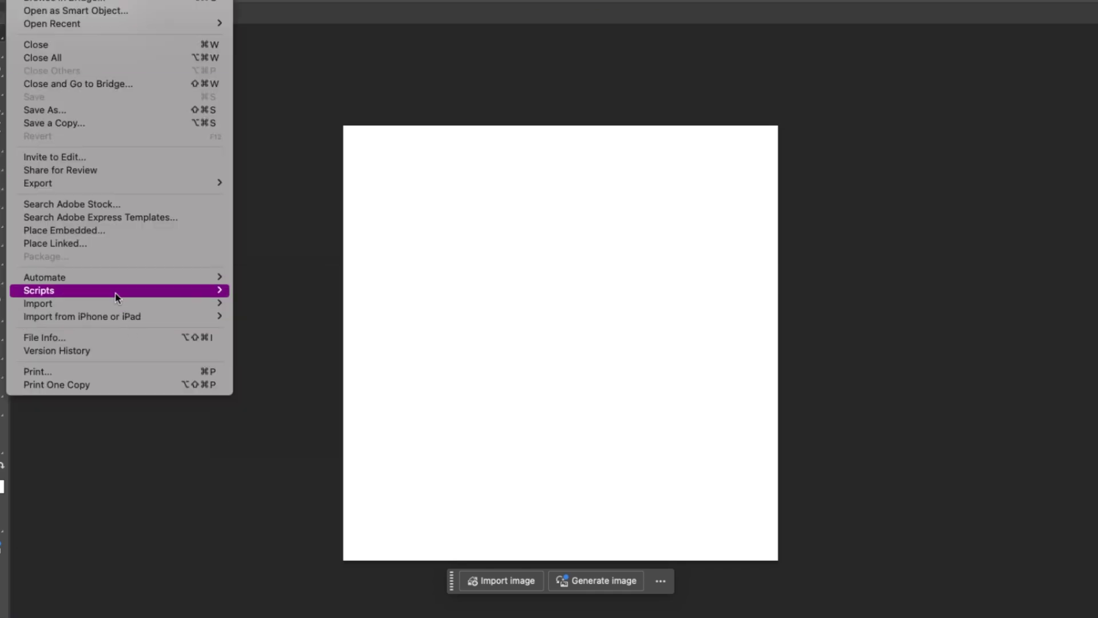
Load alpha-01 through alpha-26 into one document with Load Files into Stack
{"action": "mouse_move", "coordinate": [115, 294]}
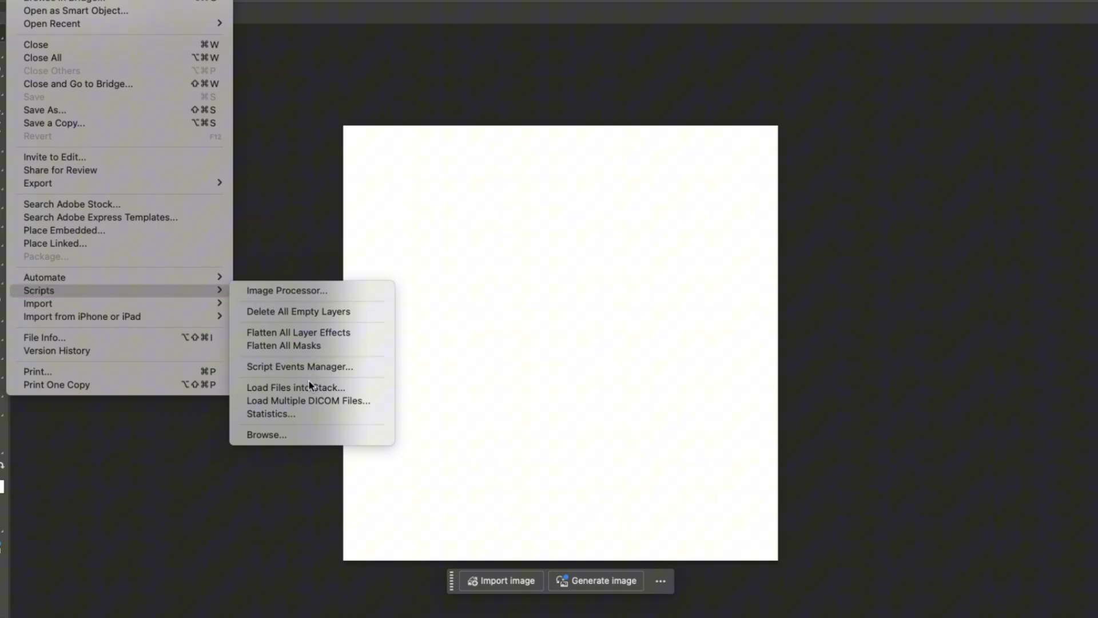
{"action": "left_click", "coordinate": [276, 393]}
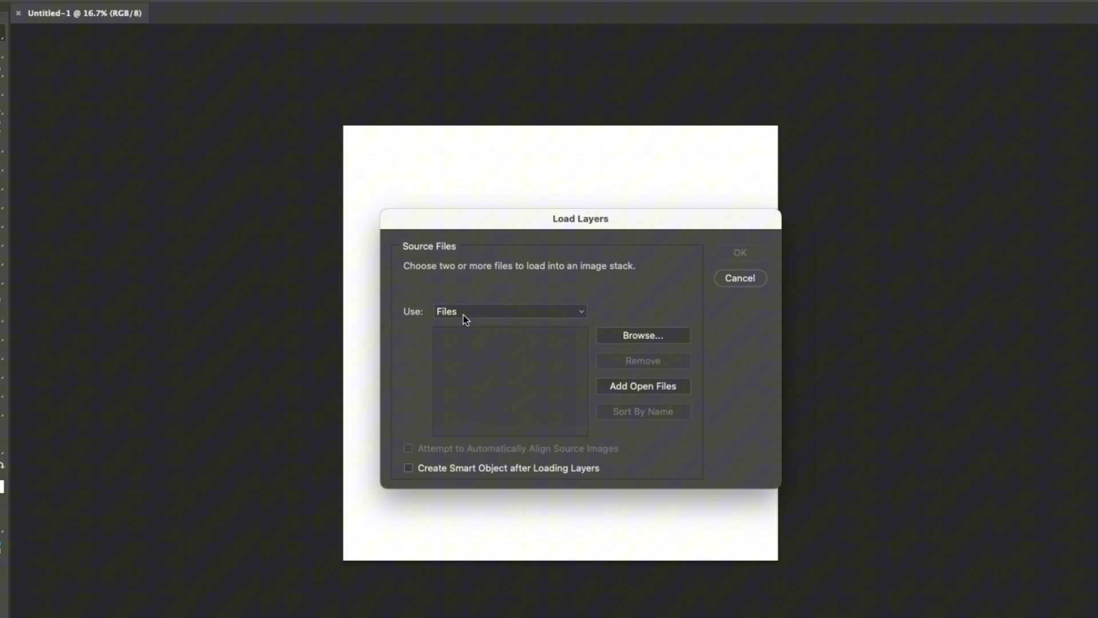
{"action": "left_click", "coordinate": [628, 337]}
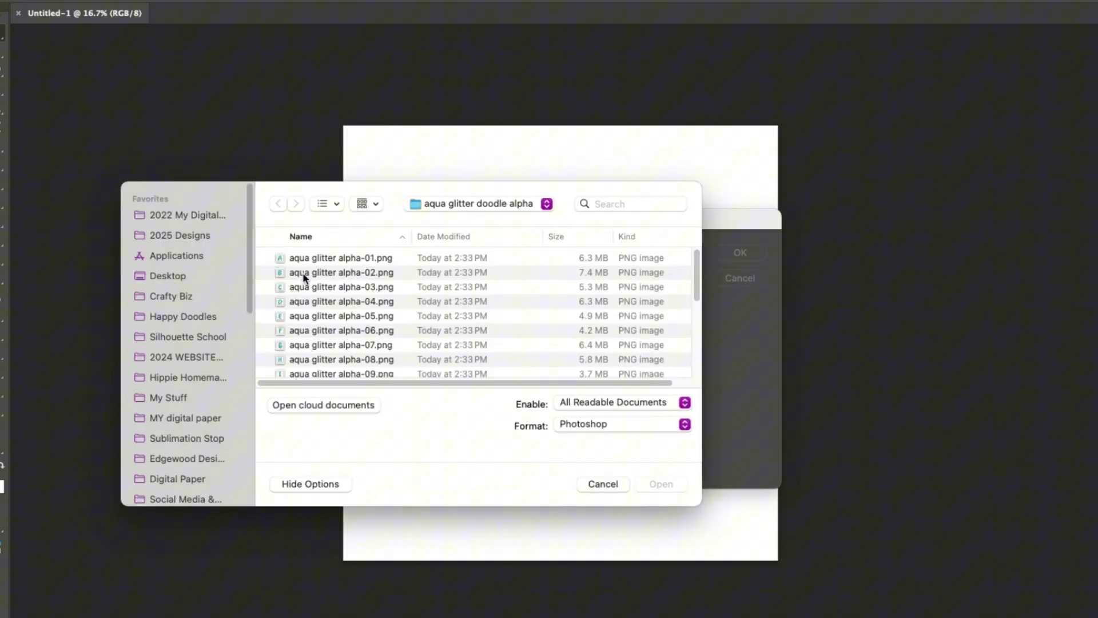
{"action": "left_click", "coordinate": [353, 261]}
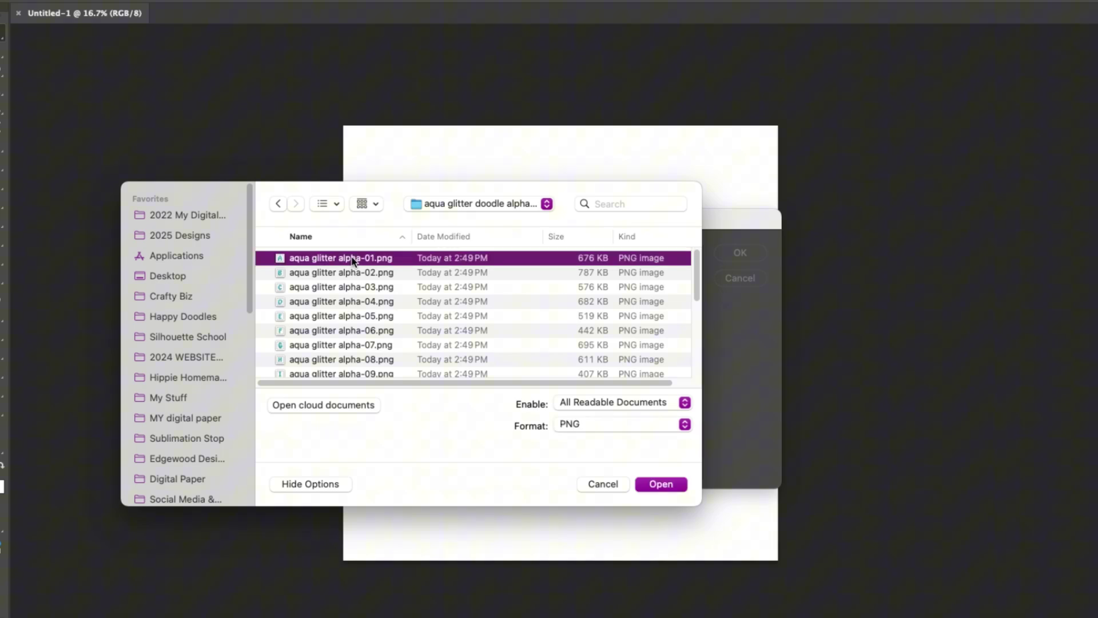
{"action": "scroll", "coordinate": [353, 260], "scroll_direction": "down", "scroll_amount": 10}
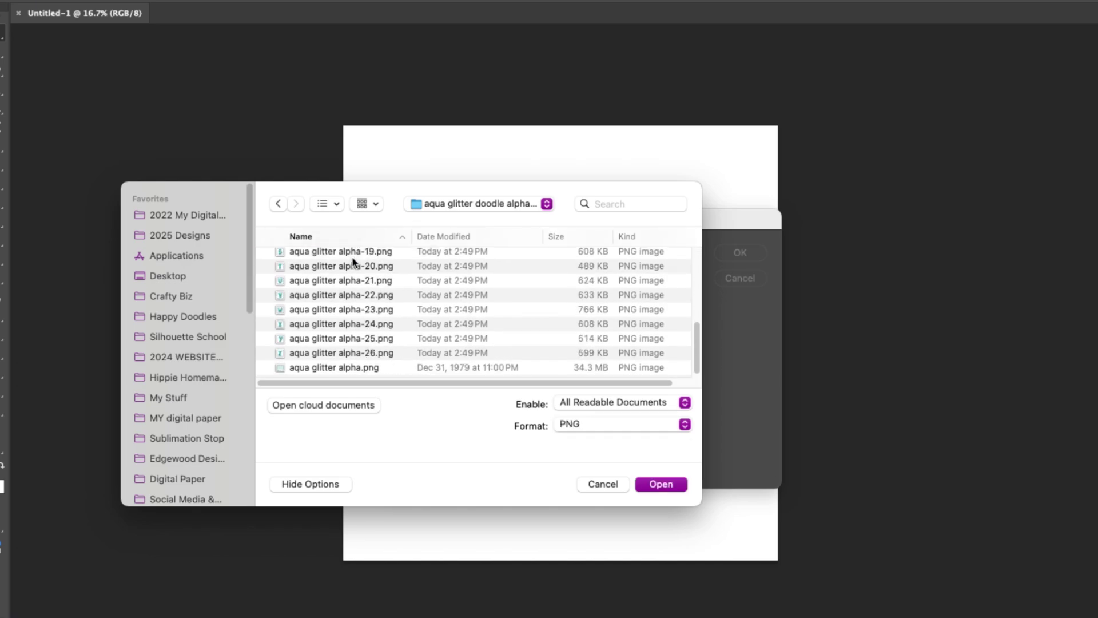
{"action": "left_click", "coordinate": [340, 347], "text": "shift"}
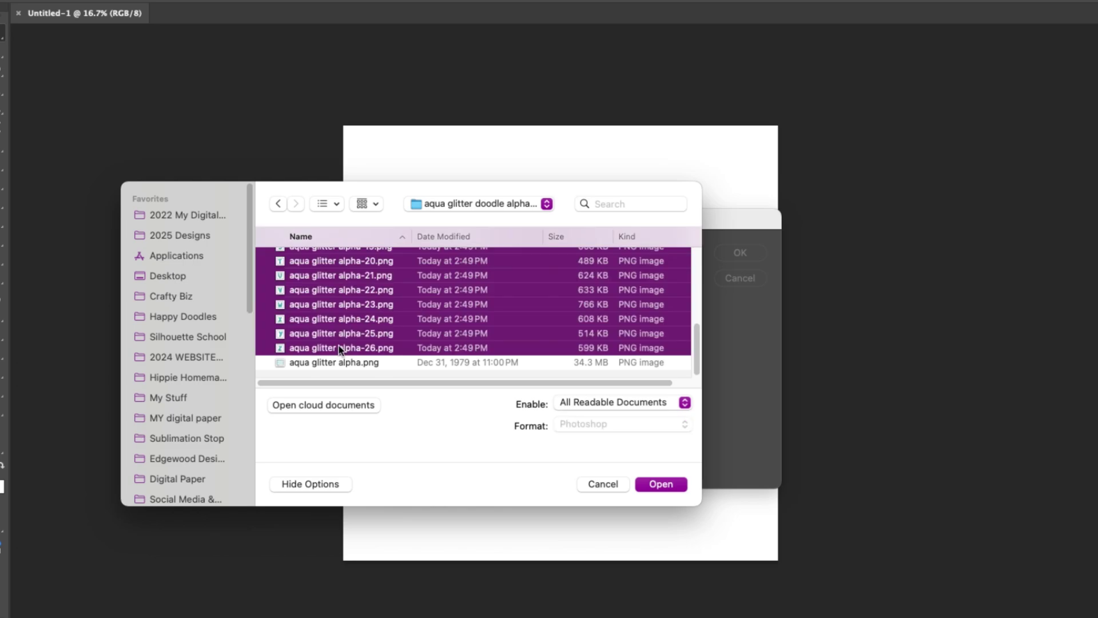
{"action": "left_click", "coordinate": [661, 485]}
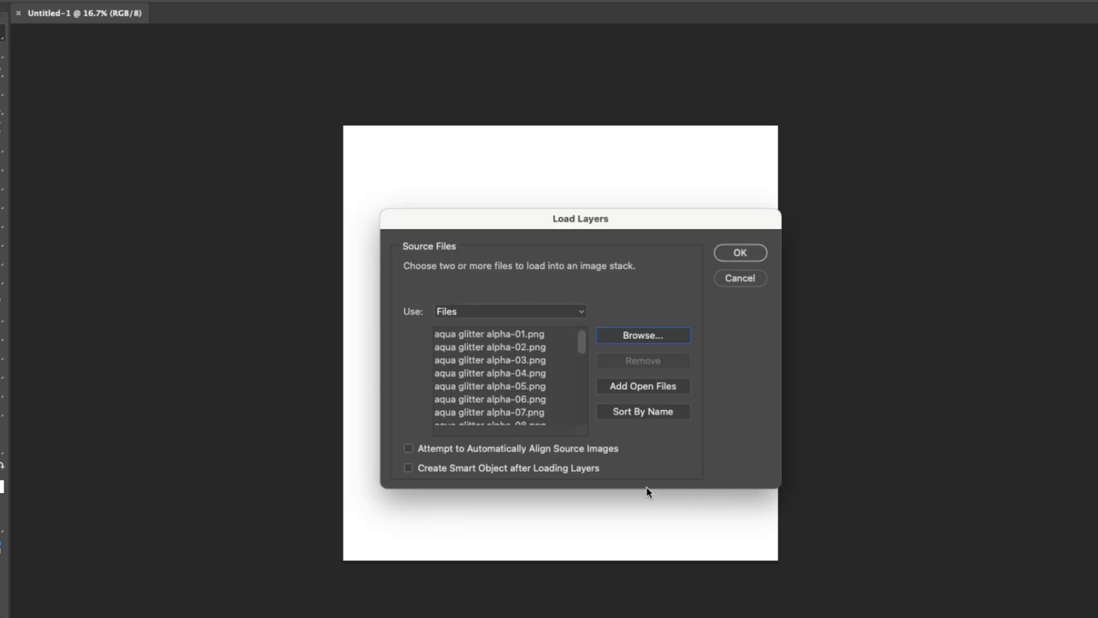
{"action": "left_click", "coordinate": [741, 253]}
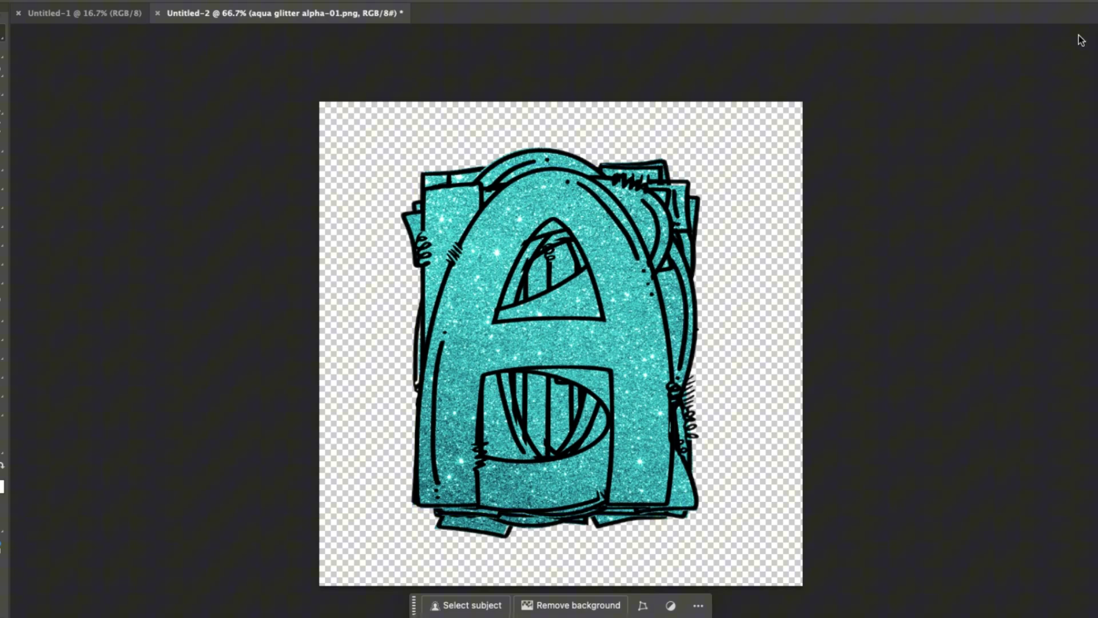
Show the Layers panel and scroll through the letter layers back up to alpha-01
{"action": "key", "text": "F7"}
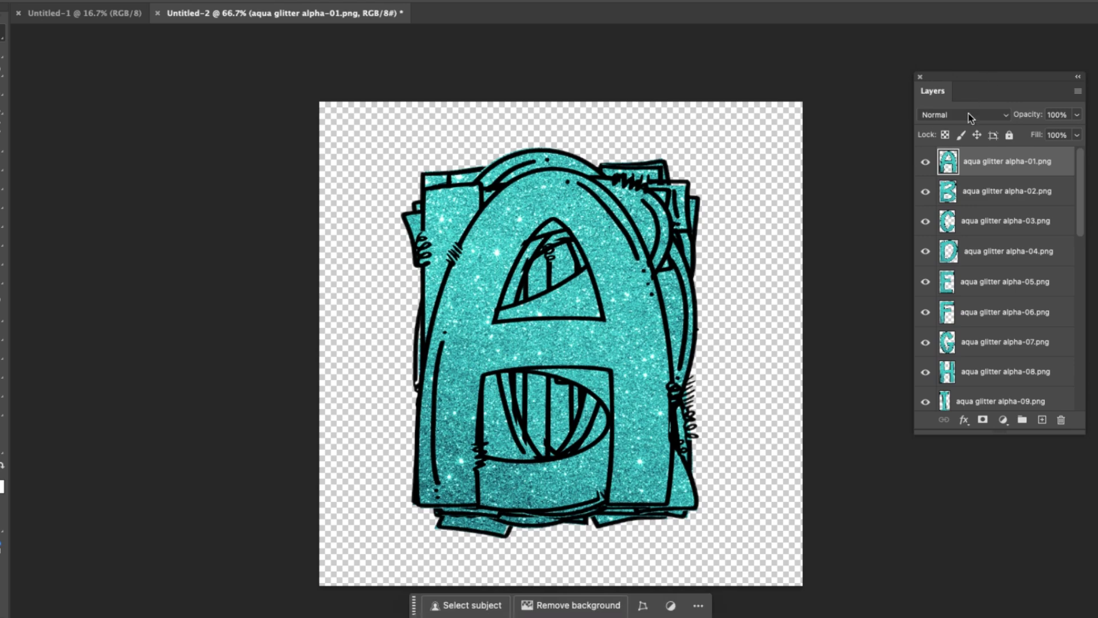
{"action": "left_click", "coordinate": [1013, 341]}
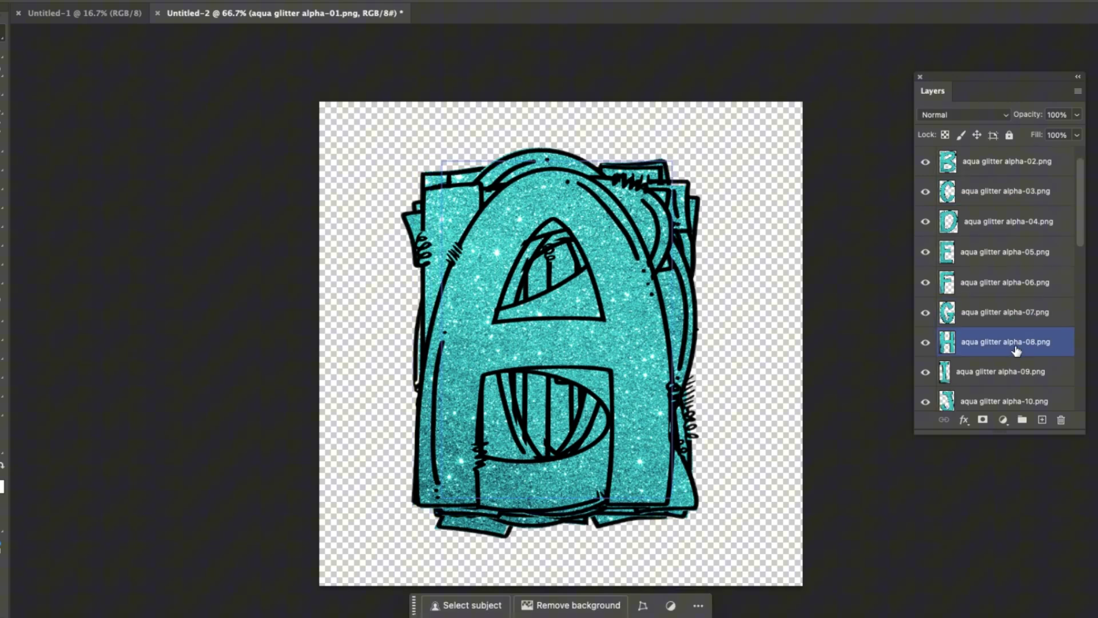
{"action": "scroll", "coordinate": [1014, 347], "scroll_direction": "down", "scroll_amount": 3}
{"action": "left_click", "coordinate": [1016, 351]}
{"action": "scroll", "coordinate": [1016, 351], "scroll_direction": "down", "scroll_amount": 2}
{"action": "left_click", "coordinate": [1016, 351]}
{"action": "scroll", "coordinate": [1016, 350], "scroll_direction": "down", "scroll_amount": 3}
{"action": "left_click", "coordinate": [1017, 350]}
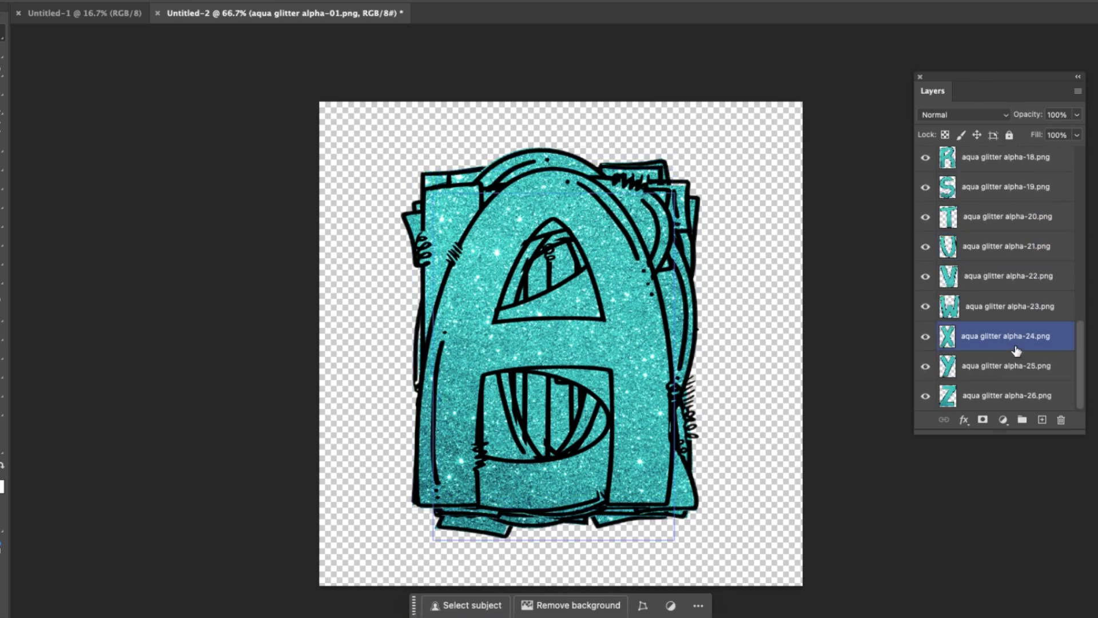
{"action": "scroll", "coordinate": [1017, 351], "scroll_direction": "up", "scroll_amount": 6}
{"action": "left_click", "coordinate": [1009, 161]}
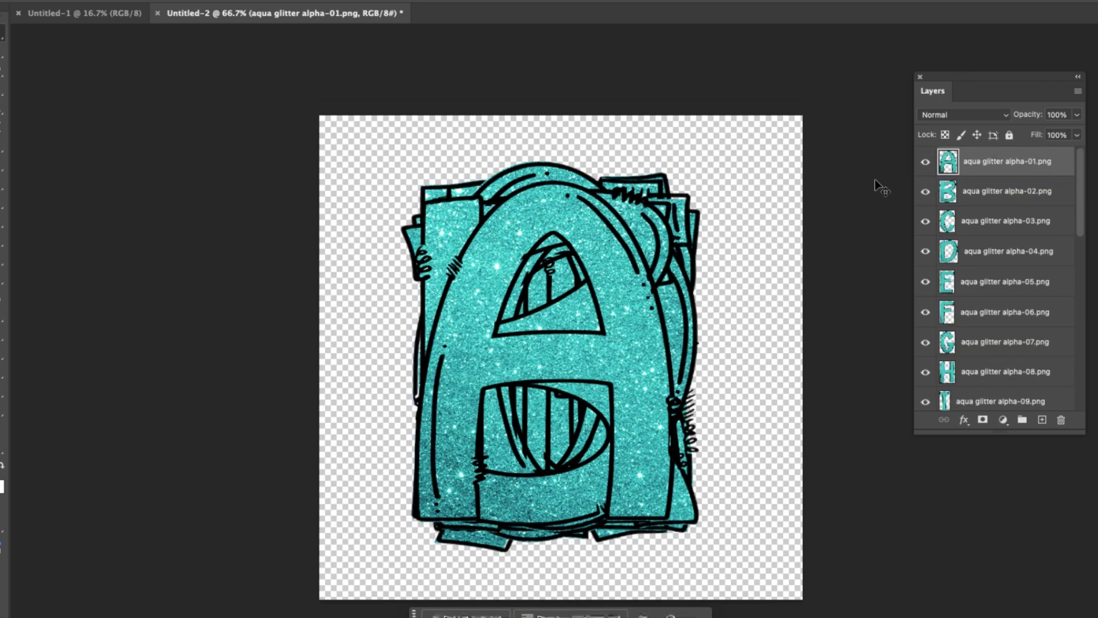
Rename the letter layers in order as A, B, C, D, E, F and G
{"action": "double_click", "coordinate": [1046, 162]}
{"action": "type", "text": "A"}
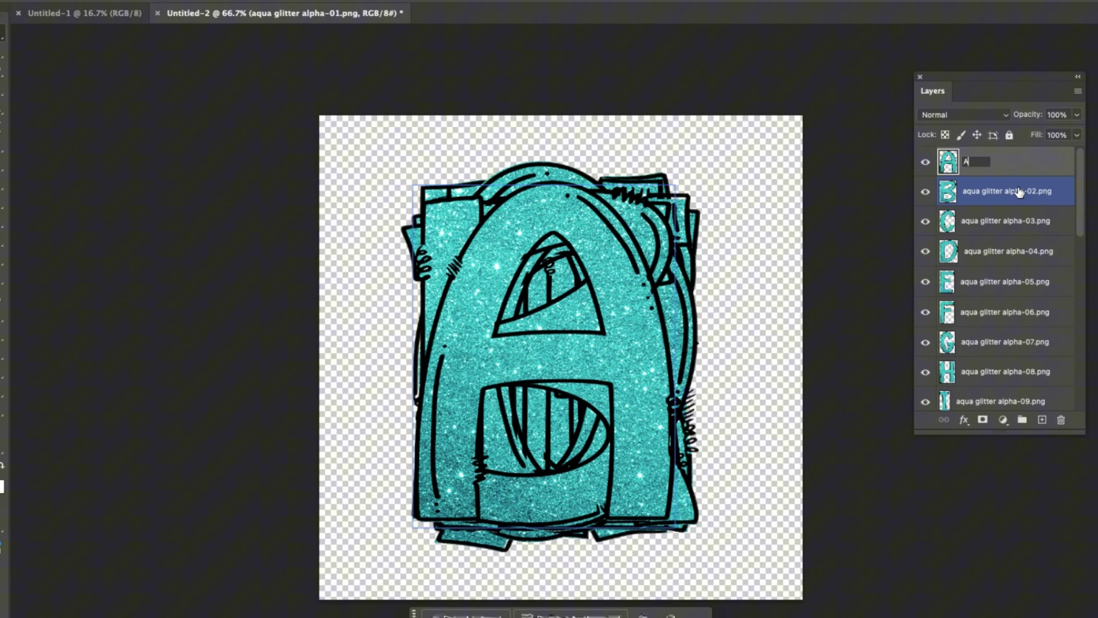
{"action": "left_click", "coordinate": [1016, 190]}
{"action": "double_click", "coordinate": [1017, 191]}
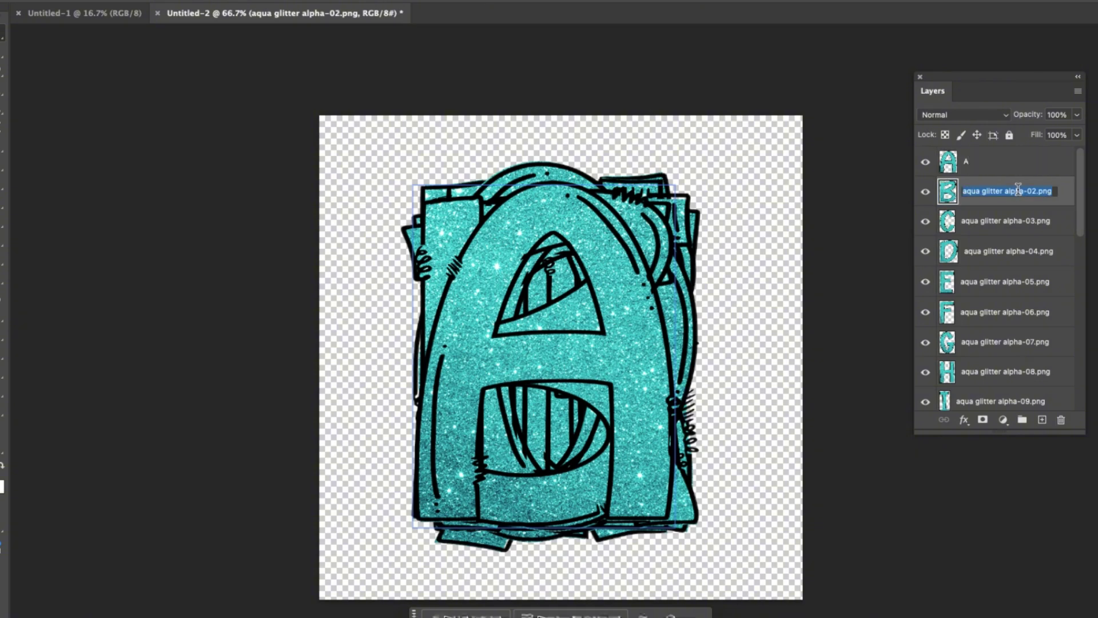
{"action": "type", "text": "B"}
{"action": "double_click", "coordinate": [996, 222]}
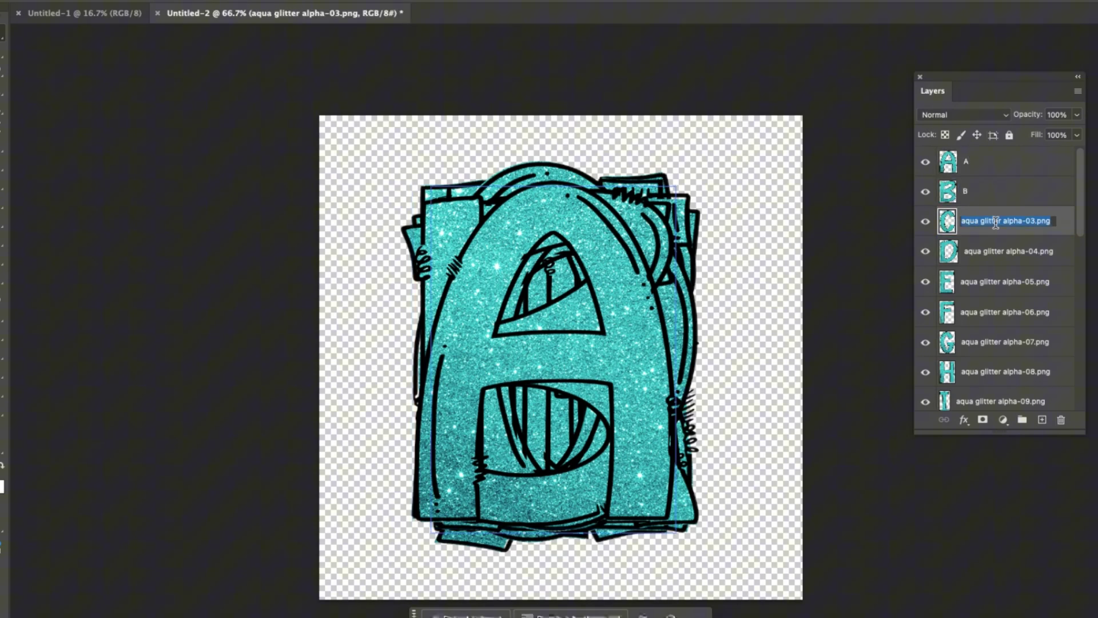
{"action": "type", "text": "C"}
{"action": "key", "text": "Tab"}
{"action": "type", "text": "D"}
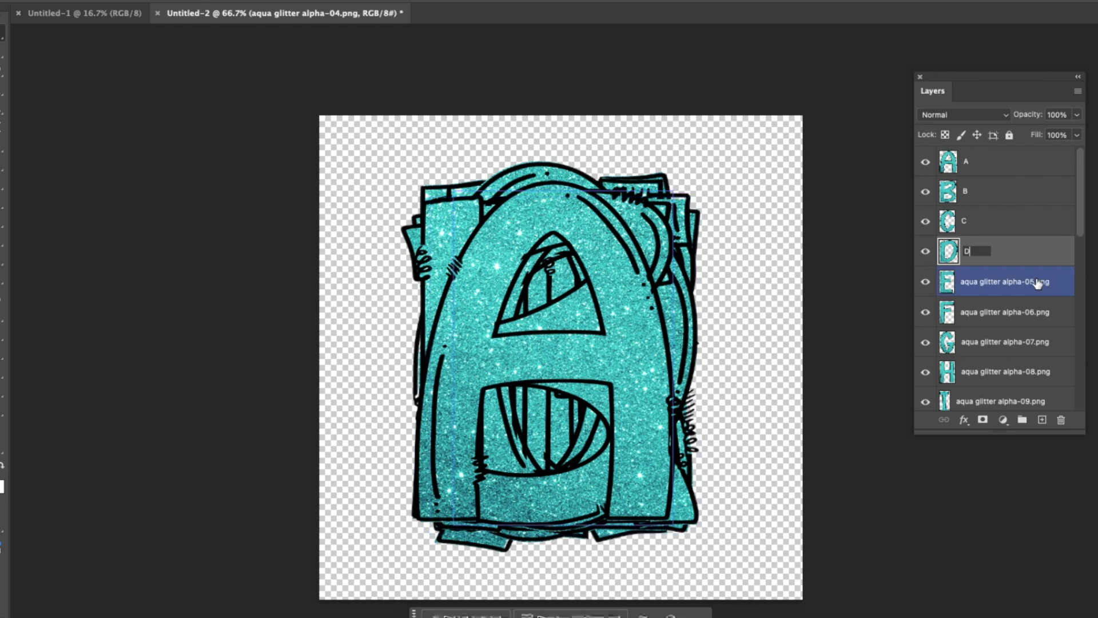
{"action": "double_click", "coordinate": [1037, 282]}
{"action": "type", "text": "E"}
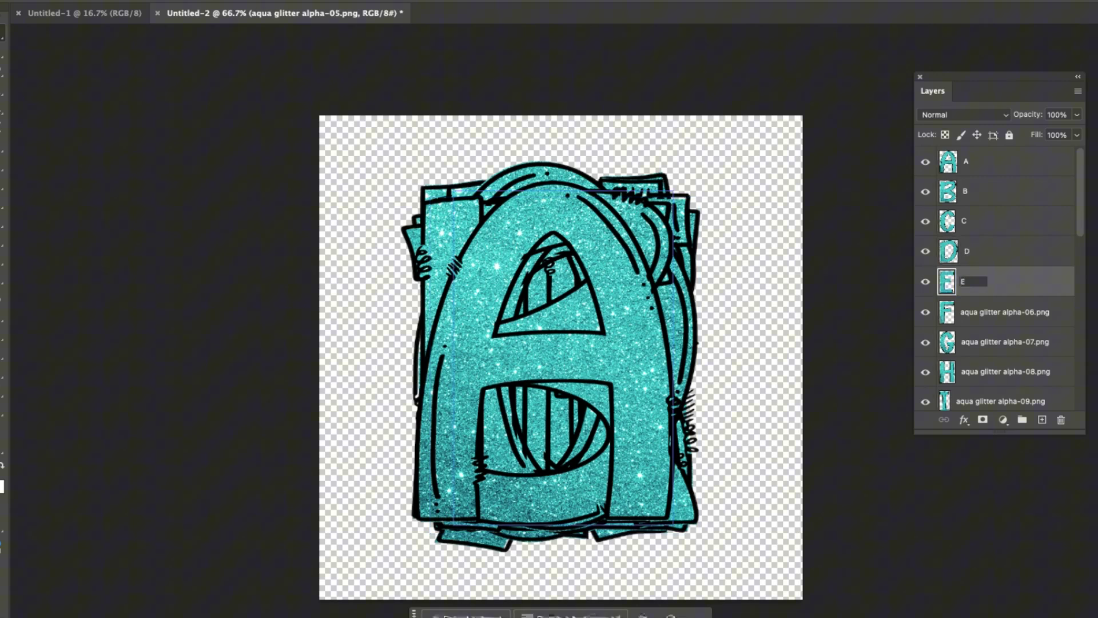
{"action": "key", "text": "Tab"}
{"action": "type", "text": "F"}
{"action": "key", "text": "Tab"}
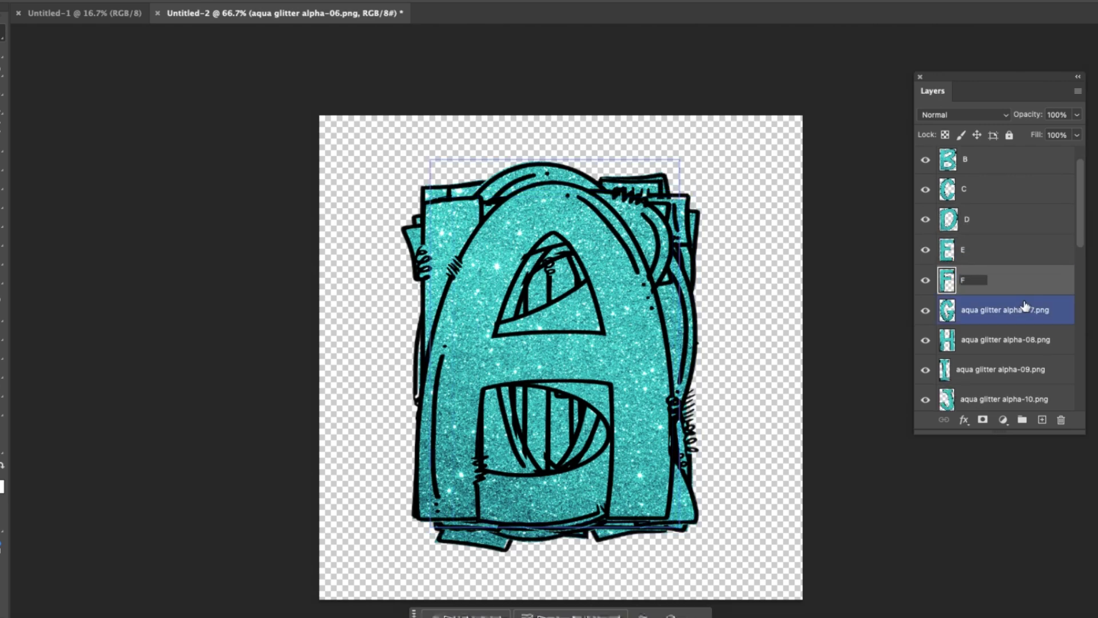
{"action": "type", "text": "G"}
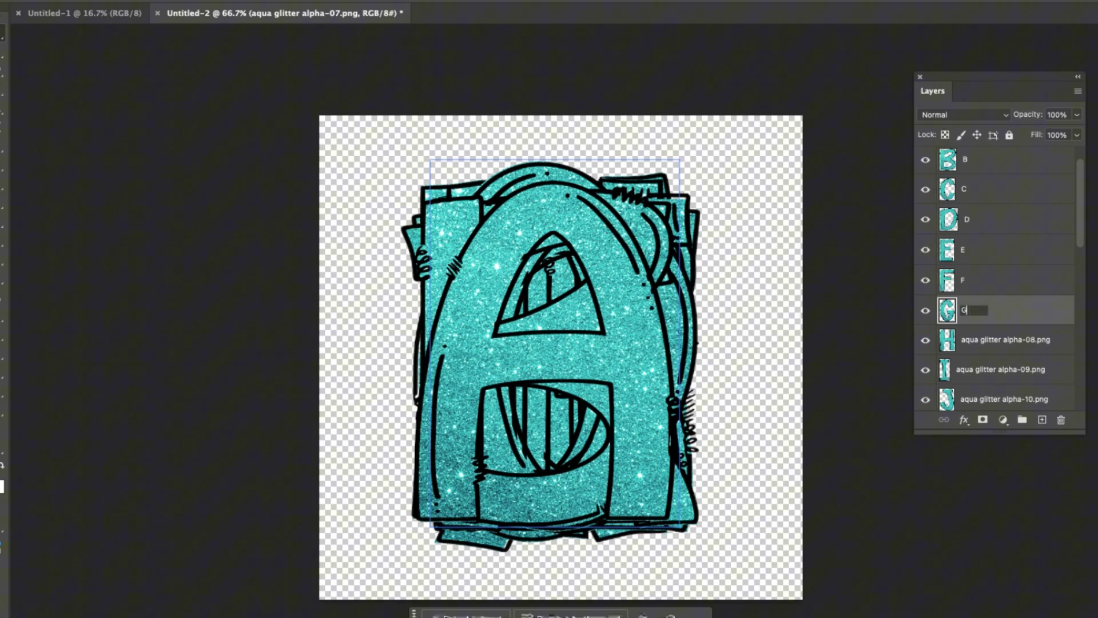
{"action": "key", "text": "Tab"}
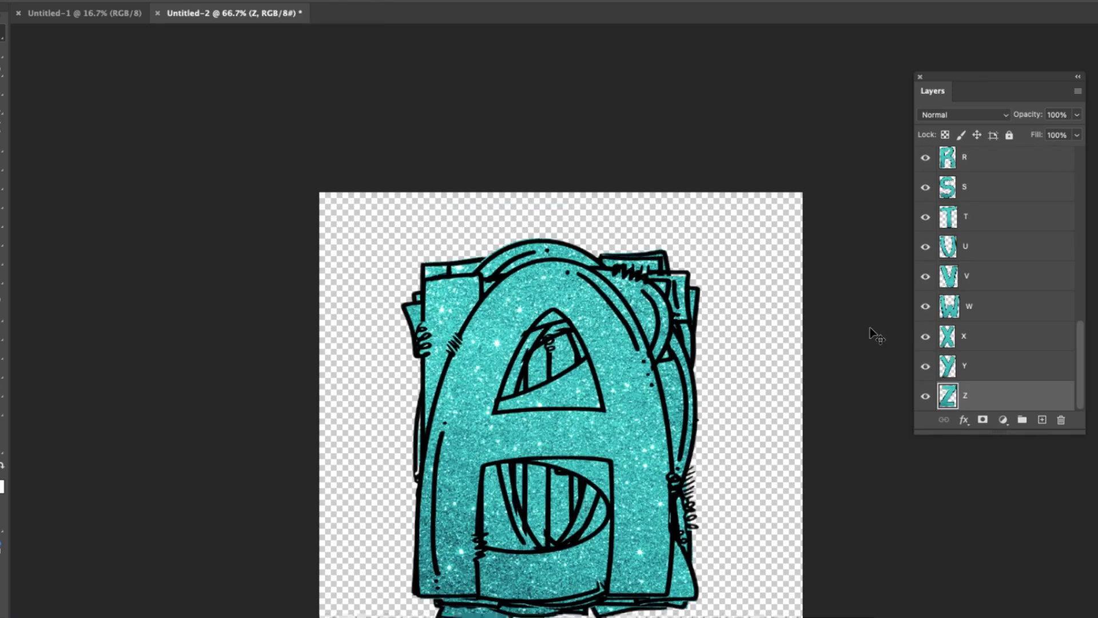
Check the W and F layers, then clear the layer selection
{"action": "left_click", "coordinate": [1007, 320]}
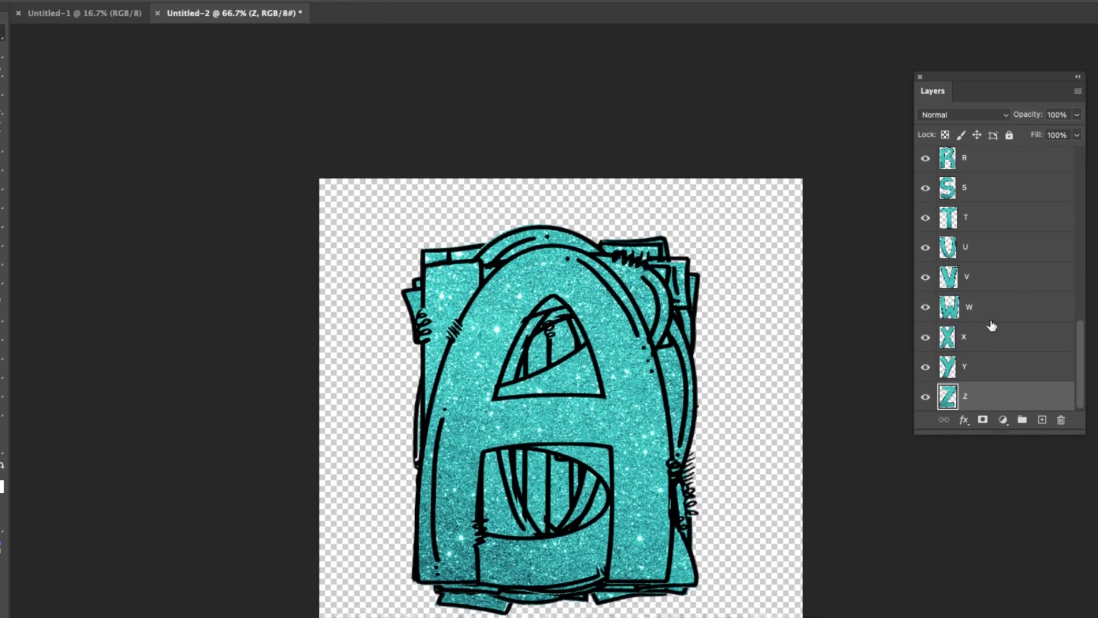
{"action": "left_click", "coordinate": [994, 323]}
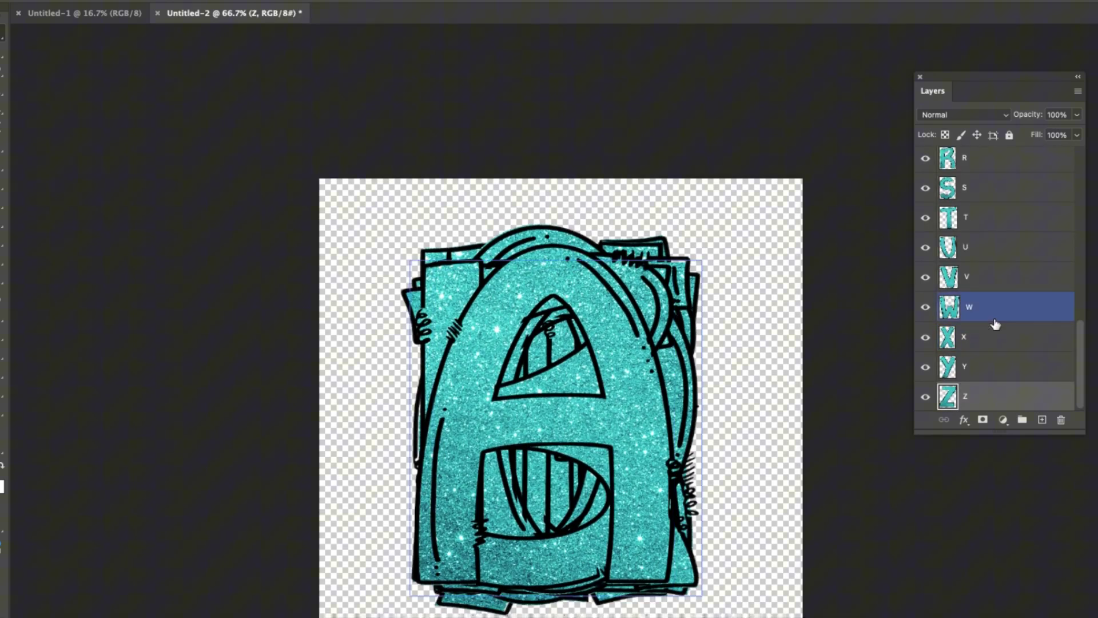
{"action": "scroll", "coordinate": [996, 325], "scroll_direction": "up", "scroll_amount": 10}
{"action": "left_click", "coordinate": [996, 324]}
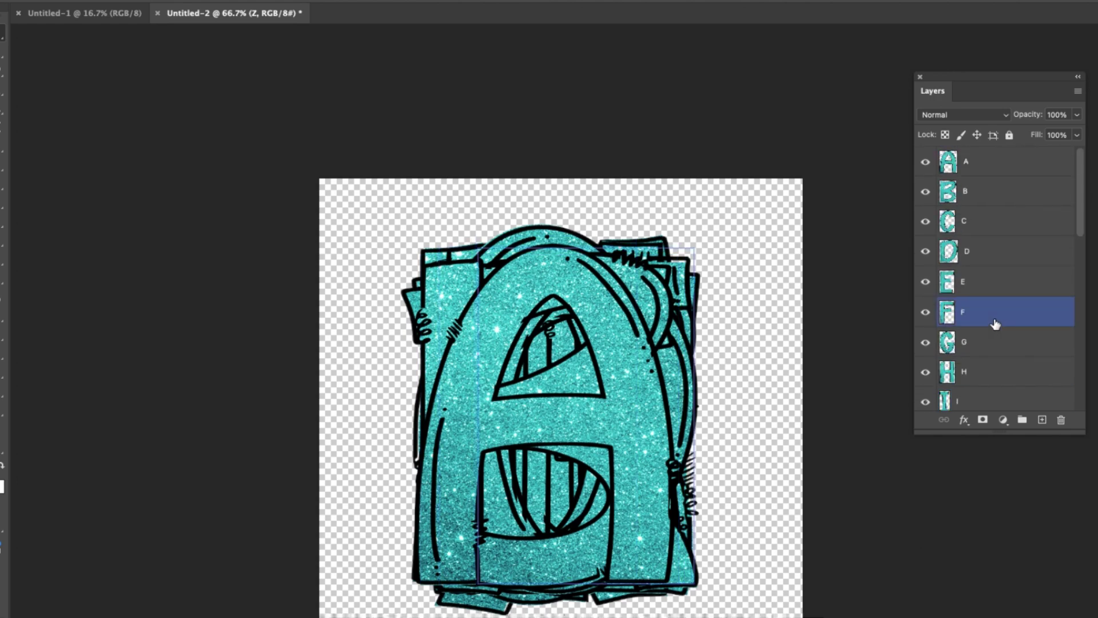
{"action": "left_click", "coordinate": [741, 139]}
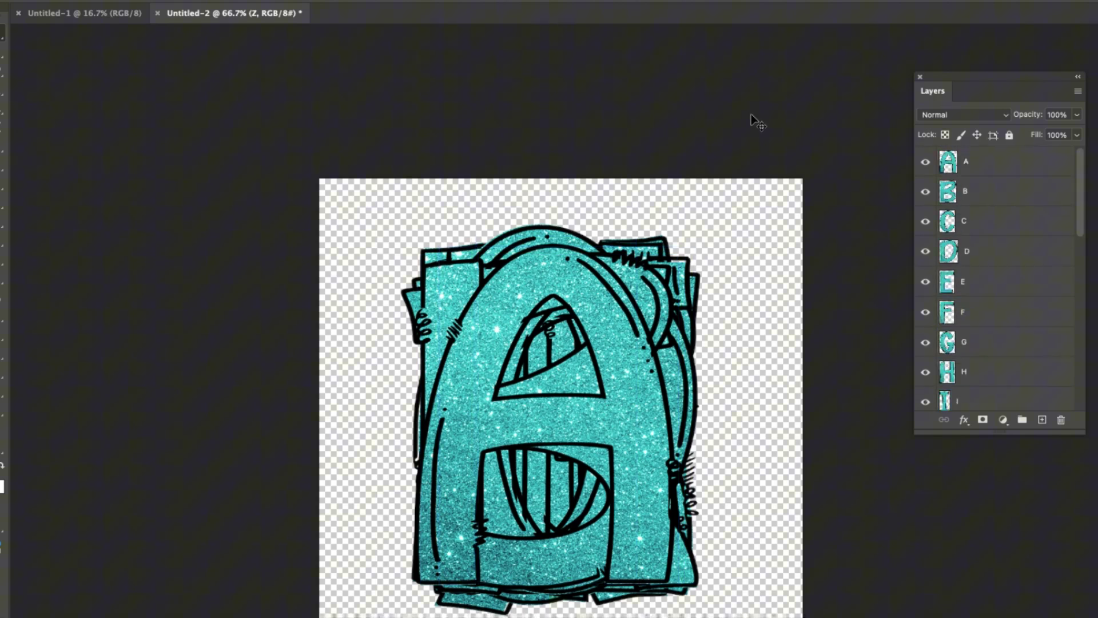
Launch Fontself Maker 3.5 from Window > Extensions (legacy)
{"action": "left_click", "coordinate": [360, 0]}
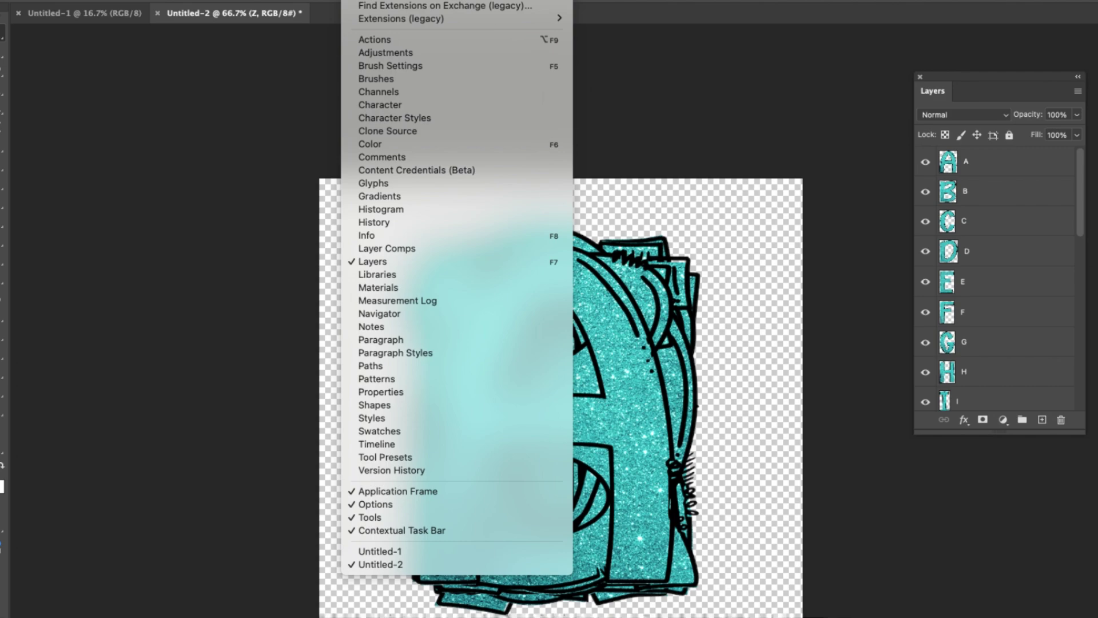
{"action": "key", "text": "Escape"}
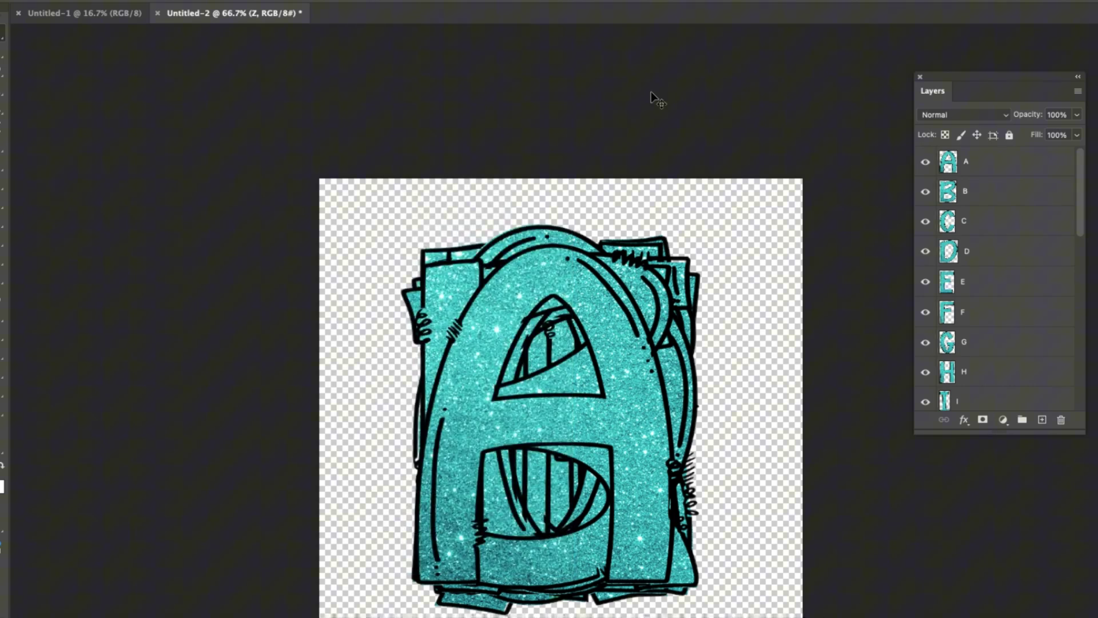
{"action": "left_click", "coordinate": [366, 1]}
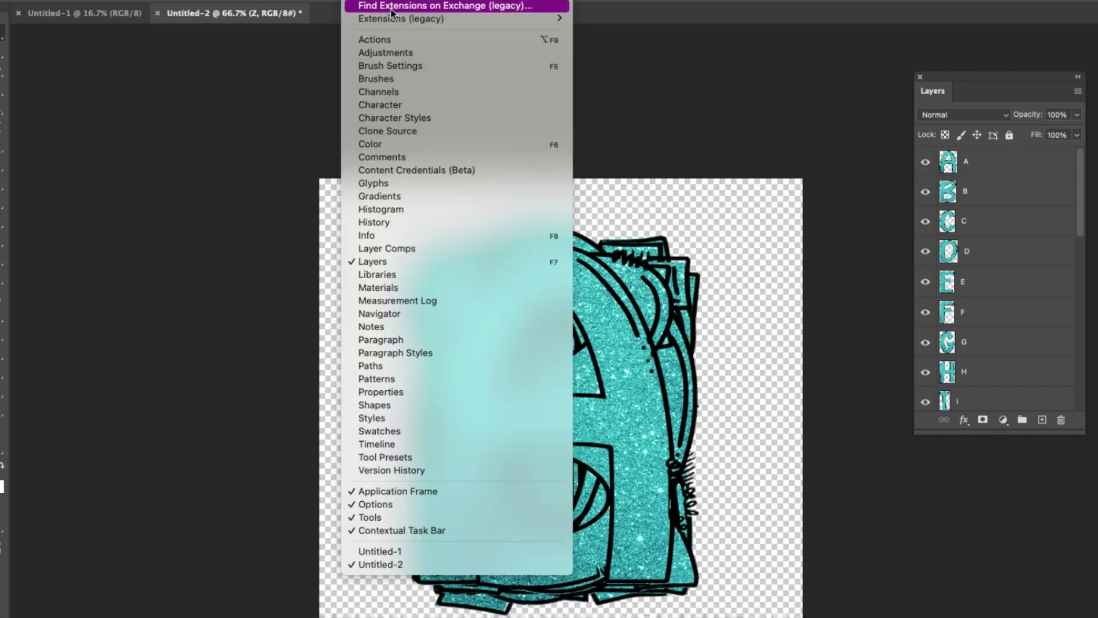
{"action": "mouse_move", "coordinate": [389, 19]}
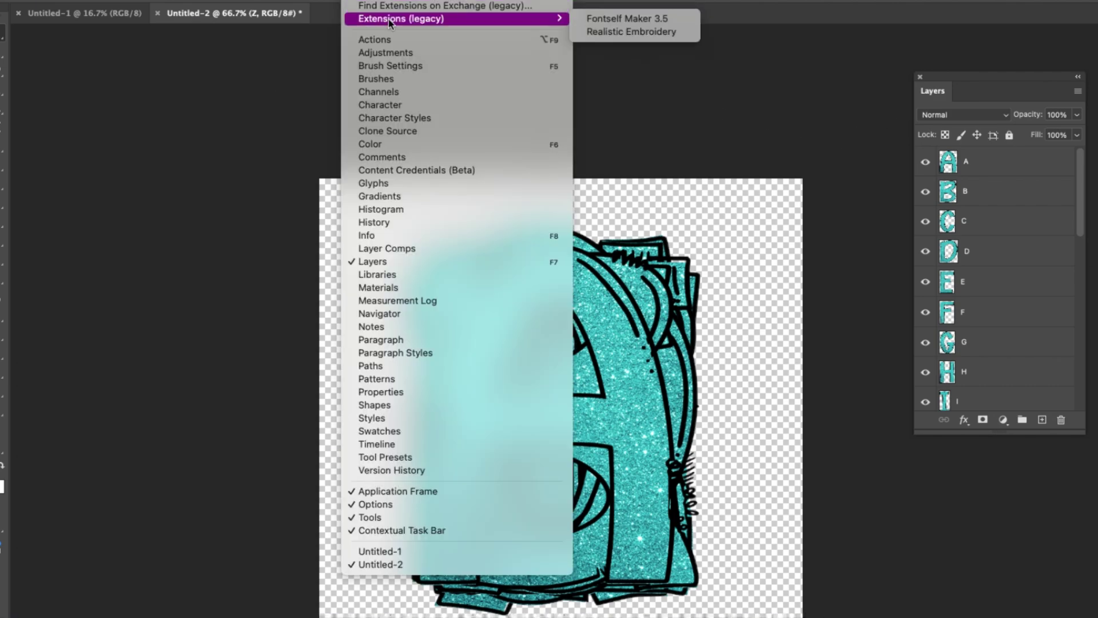
{"action": "left_click", "coordinate": [607, 20]}
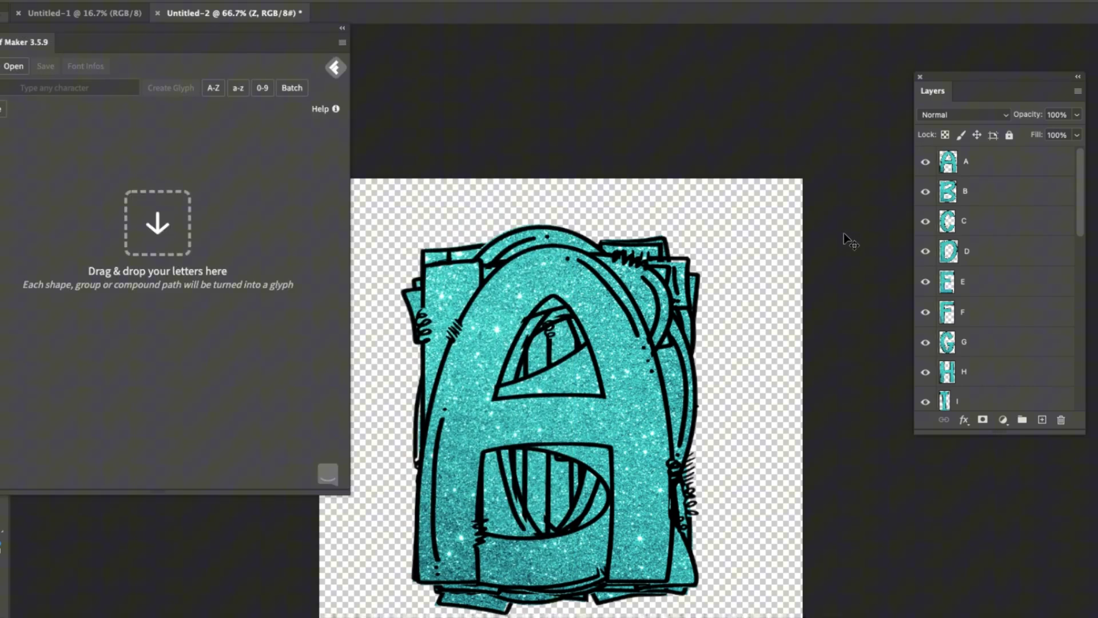
Drop layers A through Z onto Fontself as glyphs and cancel the stray Open dialog
{"action": "left_click", "coordinate": [993, 163]}
{"action": "scroll", "coordinate": [999, 195], "scroll_direction": "down", "scroll_amount": 6}
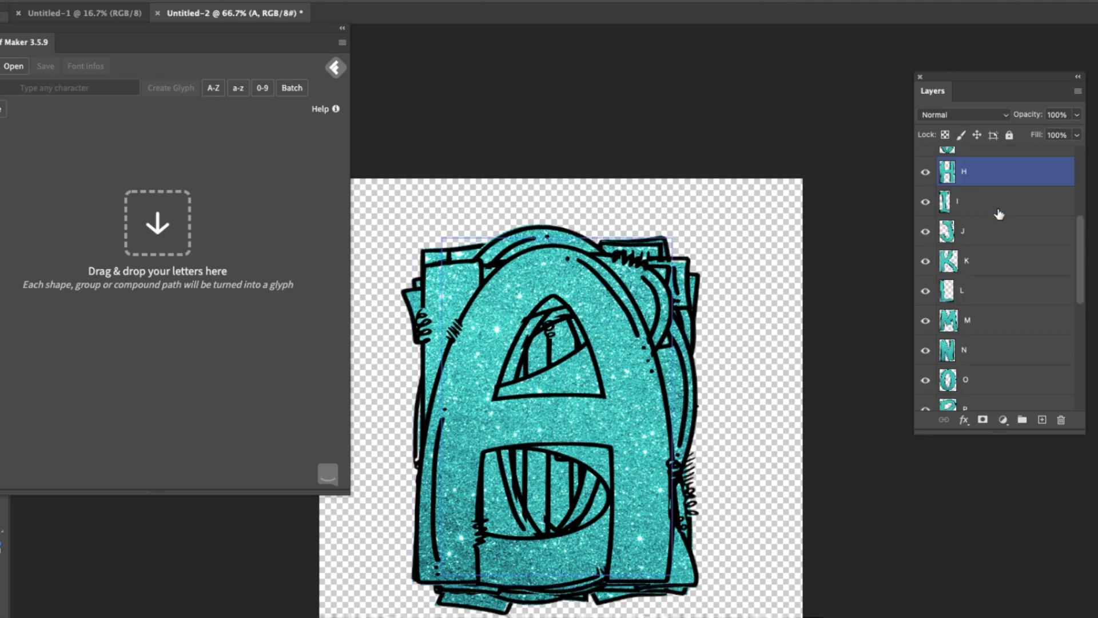
{"action": "left_click", "coordinate": [1007, 394]}
{"action": "left_click", "coordinate": [1016, 163], "text": "shift"}
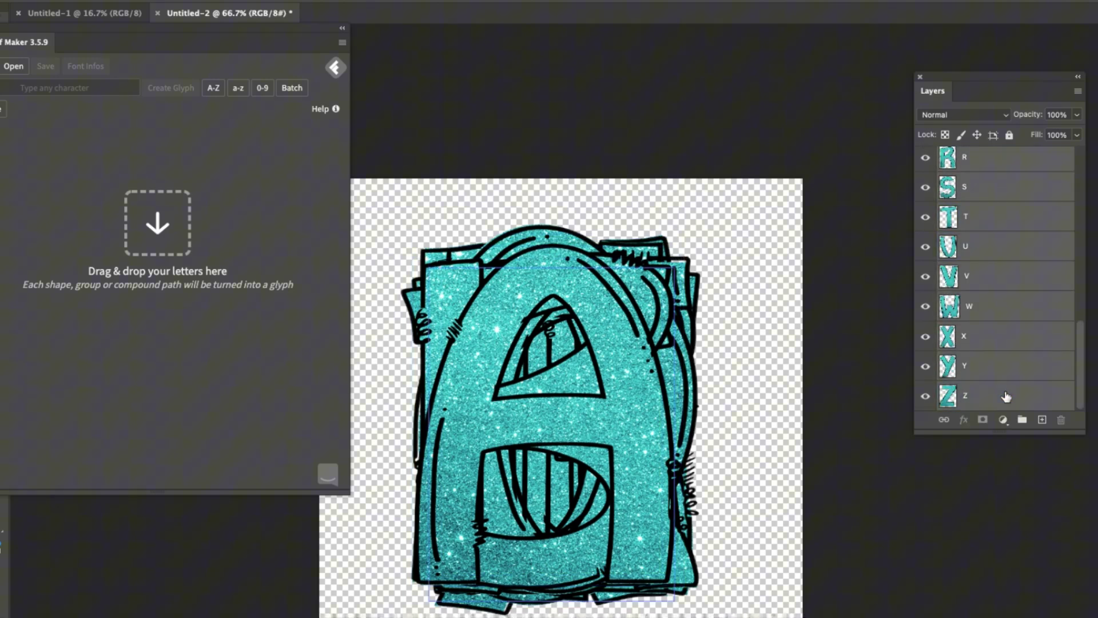
{"action": "left_click_drag", "start_coordinate": [1015, 167], "coordinate": [207, 399]}
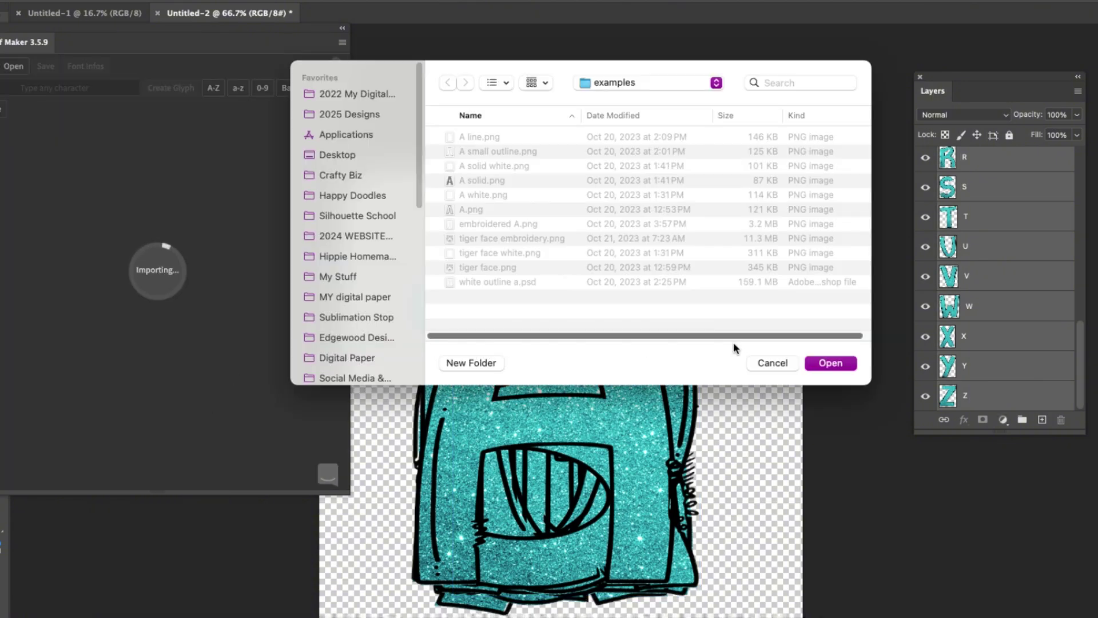
{"action": "left_click", "coordinate": [774, 362]}
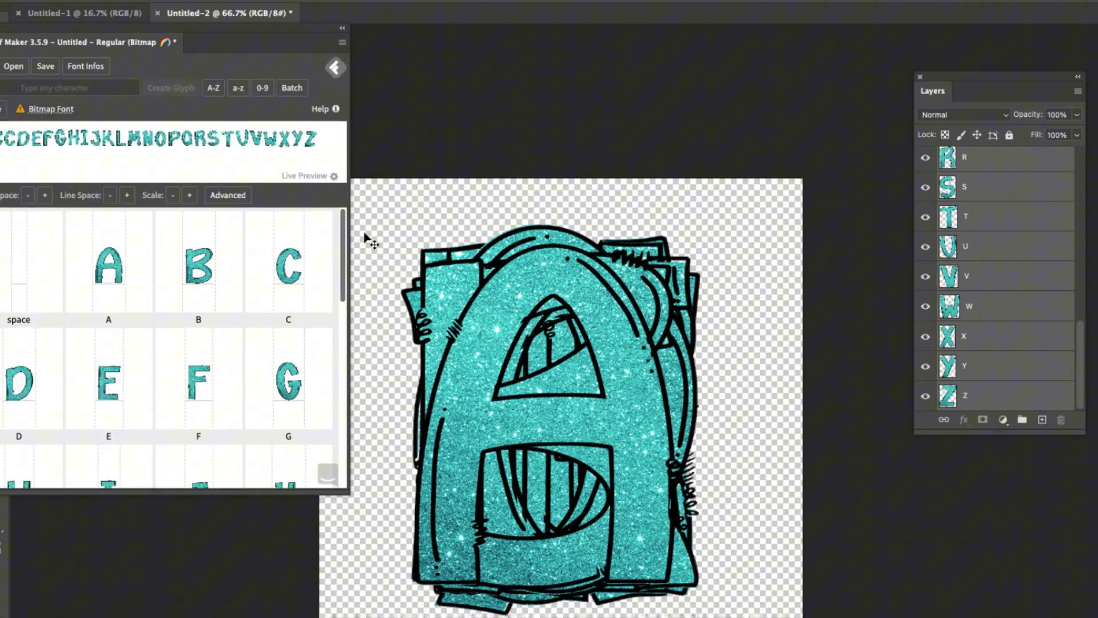
{"action": "mouse_move", "coordinate": [100, 290]}
{"action": "scroll", "coordinate": [115, 292], "scroll_direction": "down", "scroll_amount": 3}
{"action": "scroll", "coordinate": [115, 293], "scroll_direction": "down", "scroll_amount": 5}
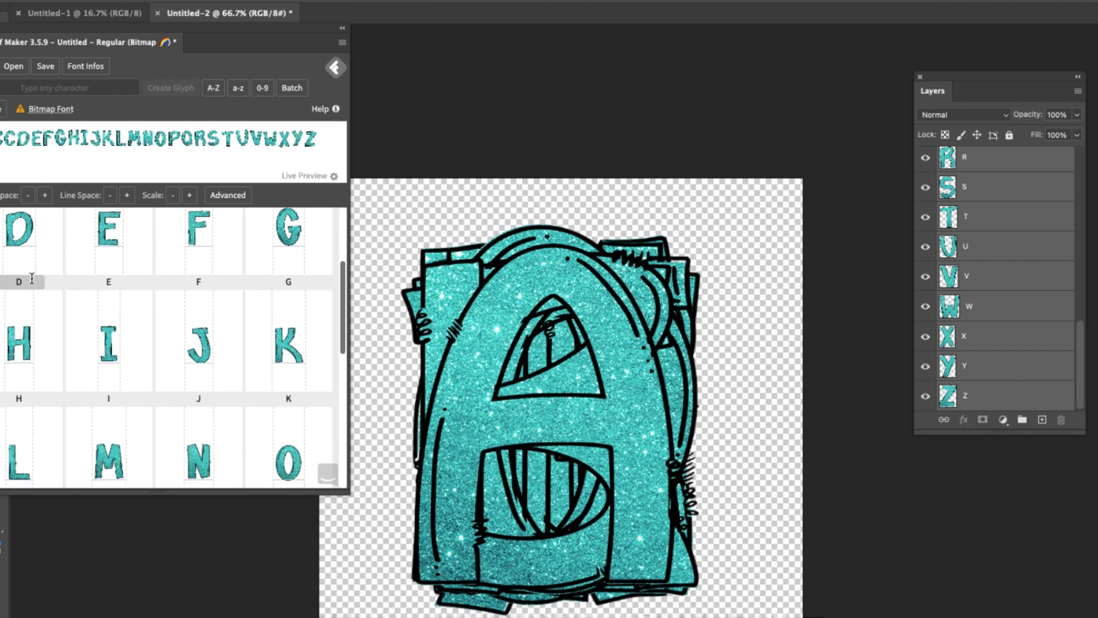
{"action": "scroll", "coordinate": [136, 313], "scroll_direction": "down", "scroll_amount": 2}
{"action": "scroll", "coordinate": [114, 343], "scroll_direction": "down", "scroll_amount": 1}
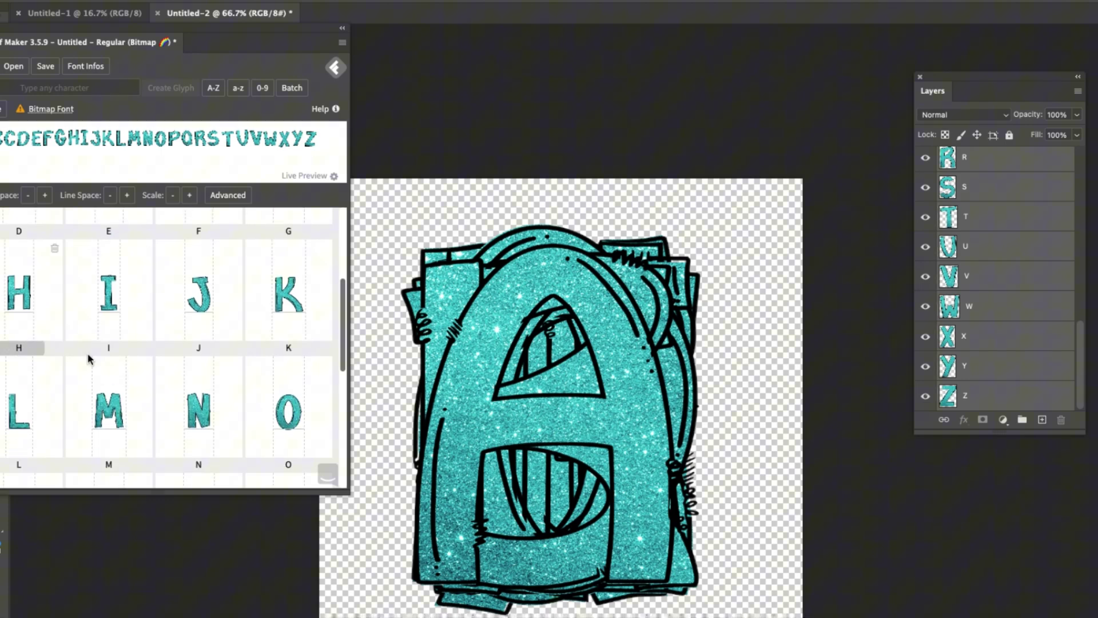
{"action": "scroll", "coordinate": [287, 351], "scroll_direction": "down", "scroll_amount": 2}
{"action": "scroll", "coordinate": [291, 354], "scroll_direction": "down", "scroll_amount": 8}
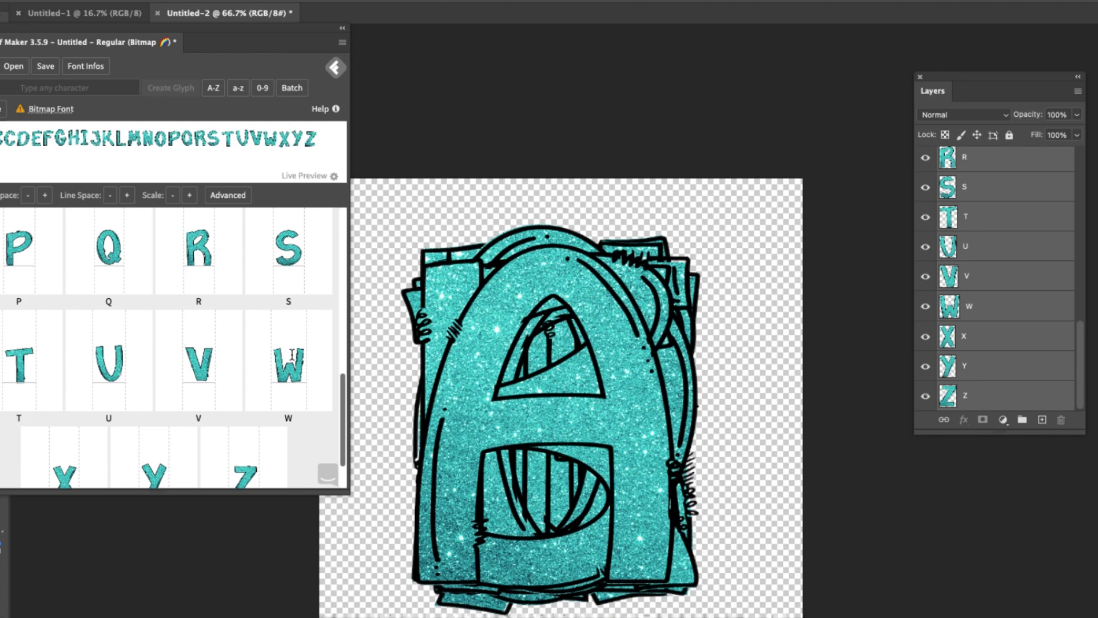
{"action": "scroll", "coordinate": [183, 330], "scroll_direction": "up", "scroll_amount": 9}
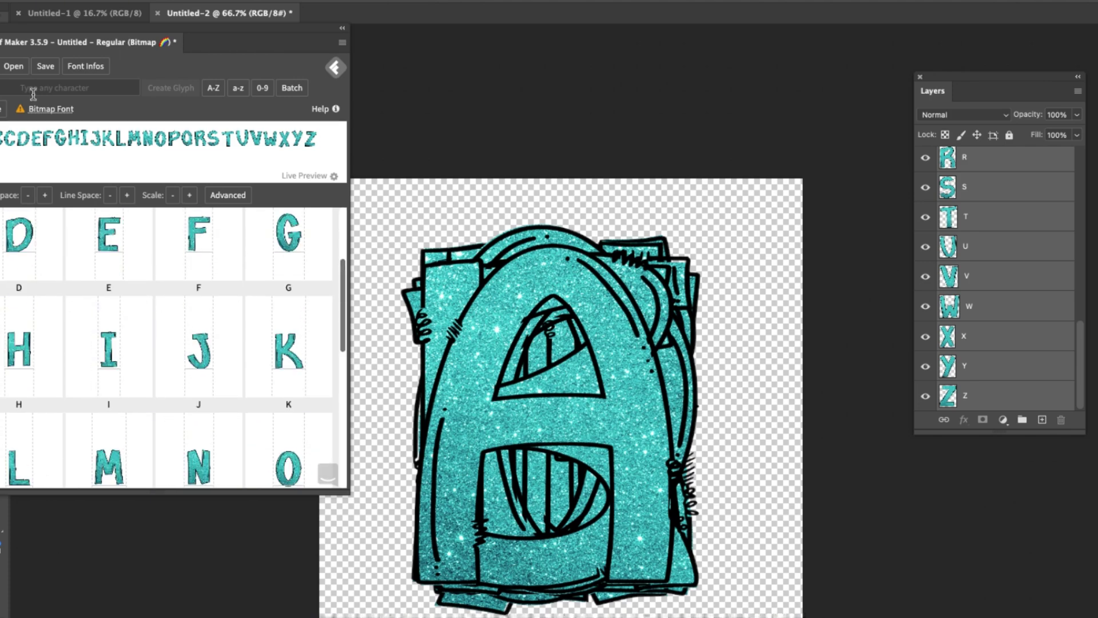
Name the font GlitterAqua and save it as GlitterAqua.otf in Crafty Biz
{"action": "left_click", "coordinate": [41, 67]}
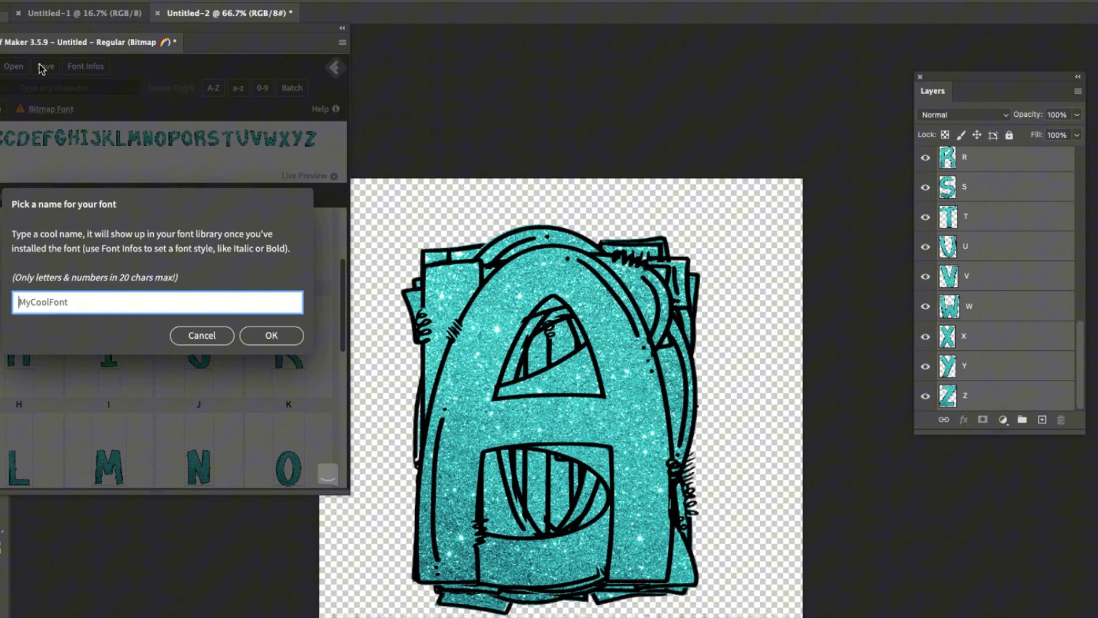
{"action": "type", "text": "GlitterAqua"}
{"action": "left_click", "coordinate": [271, 336]}
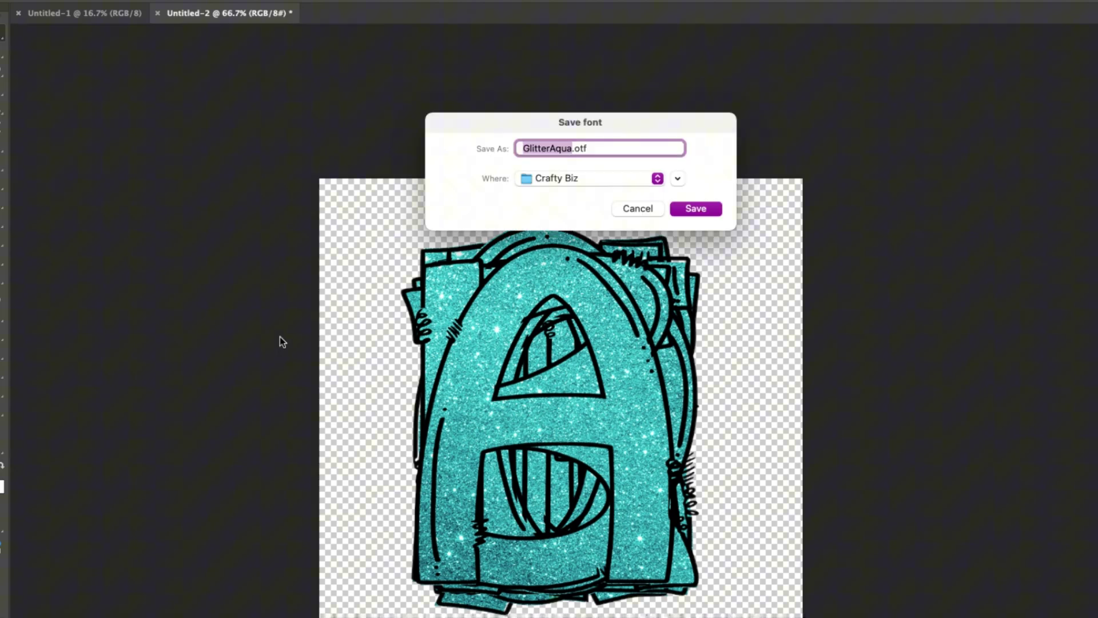
{"action": "left_click", "coordinate": [702, 210]}
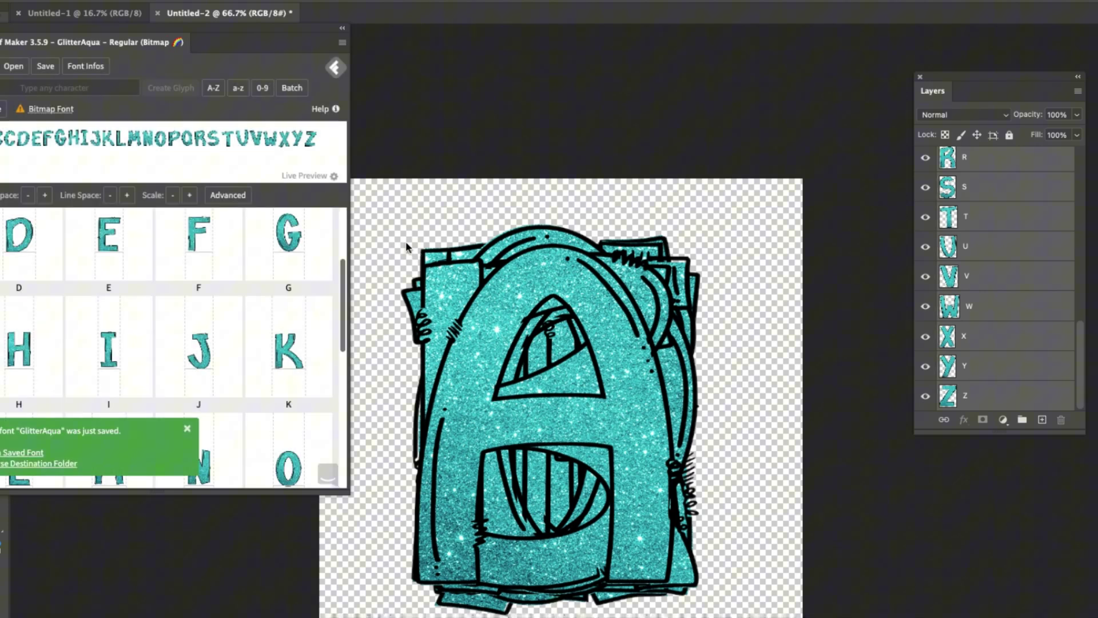
Install GlitterAqua.otf through Font Book, then close Font Book to return to Photoshop
{"action": "left_click", "coordinate": [18, 456]}
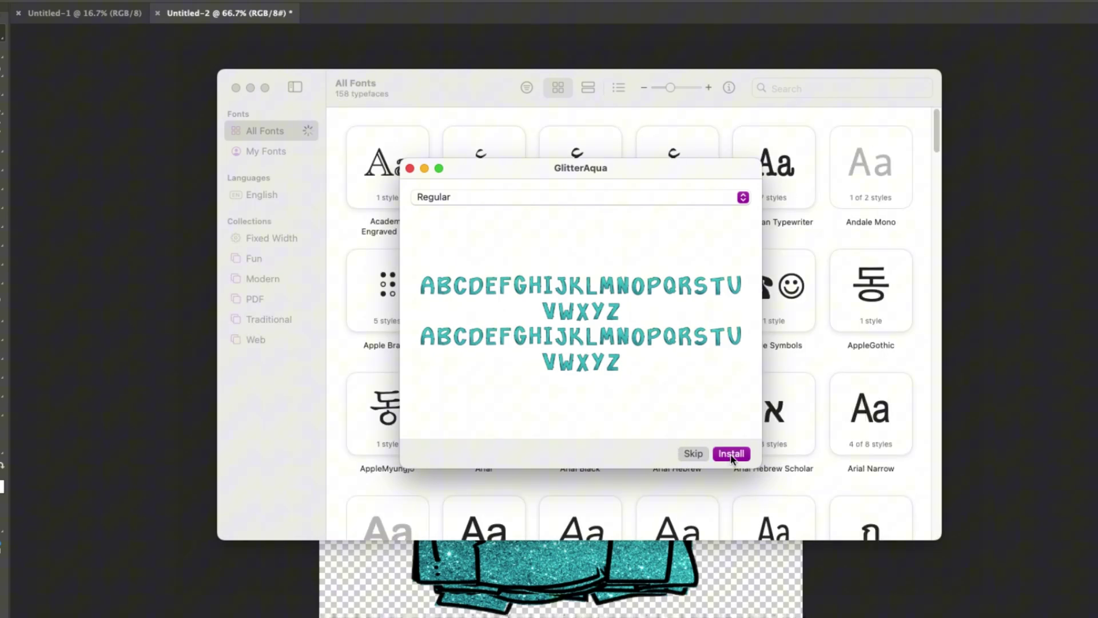
{"action": "left_click", "coordinate": [732, 453]}
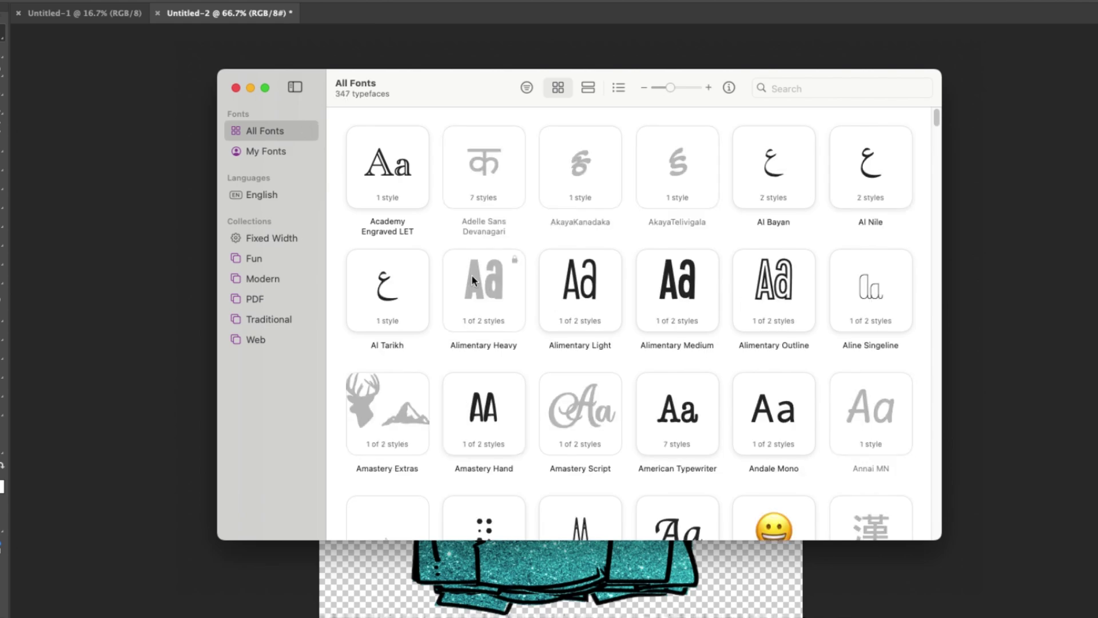
{"action": "left_click", "coordinate": [236, 89]}
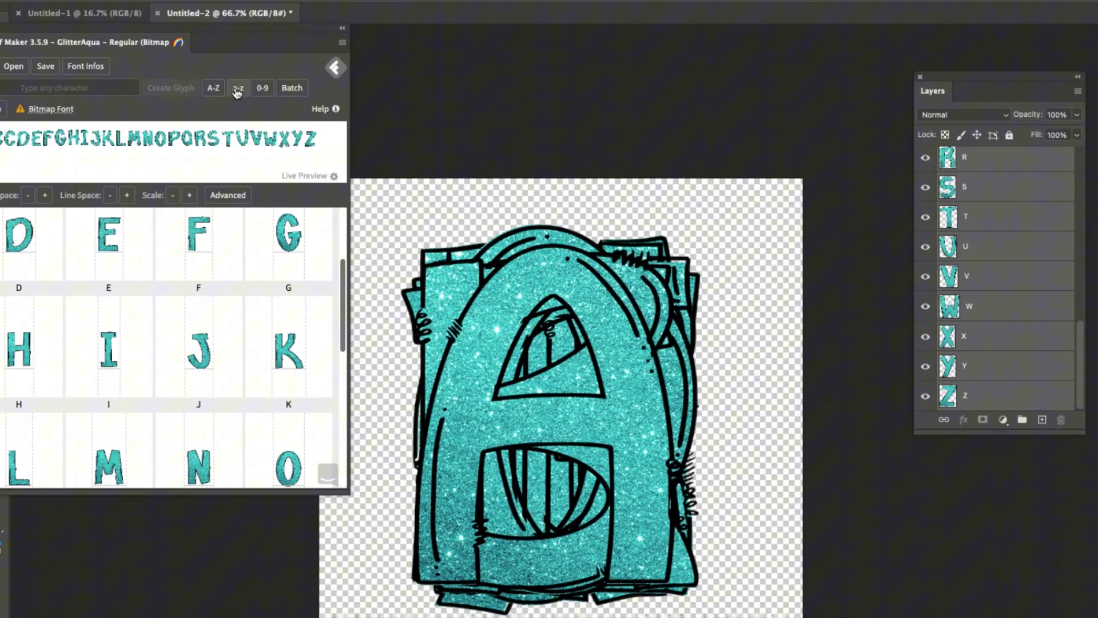
On the Untitled-1 canvas, type 'Hello OTF Font' set in the installed GlitterAqua font
{"action": "left_click", "coordinate": [109, 16]}
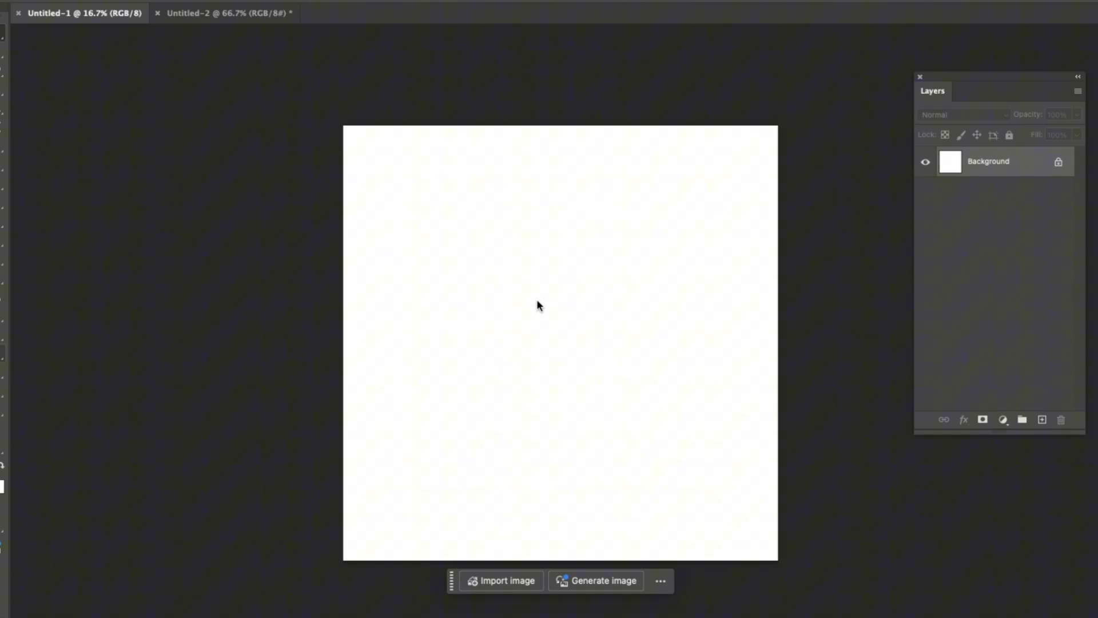
{"action": "key", "text": "t"}
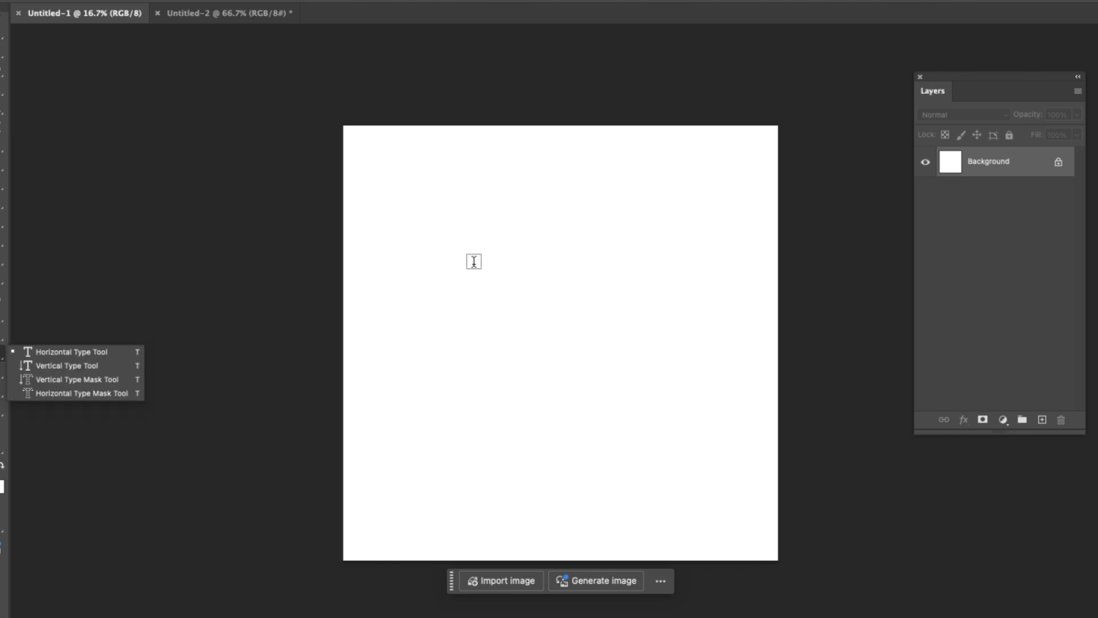
{"action": "left_click", "coordinate": [202, 1]}
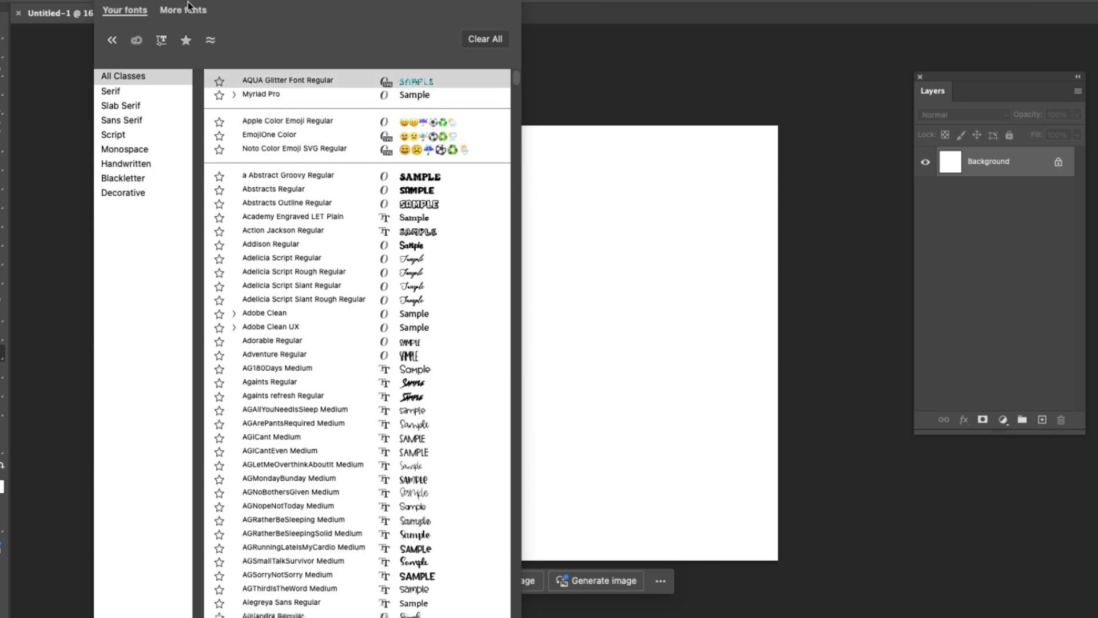
{"action": "type", "text": "glitter"}
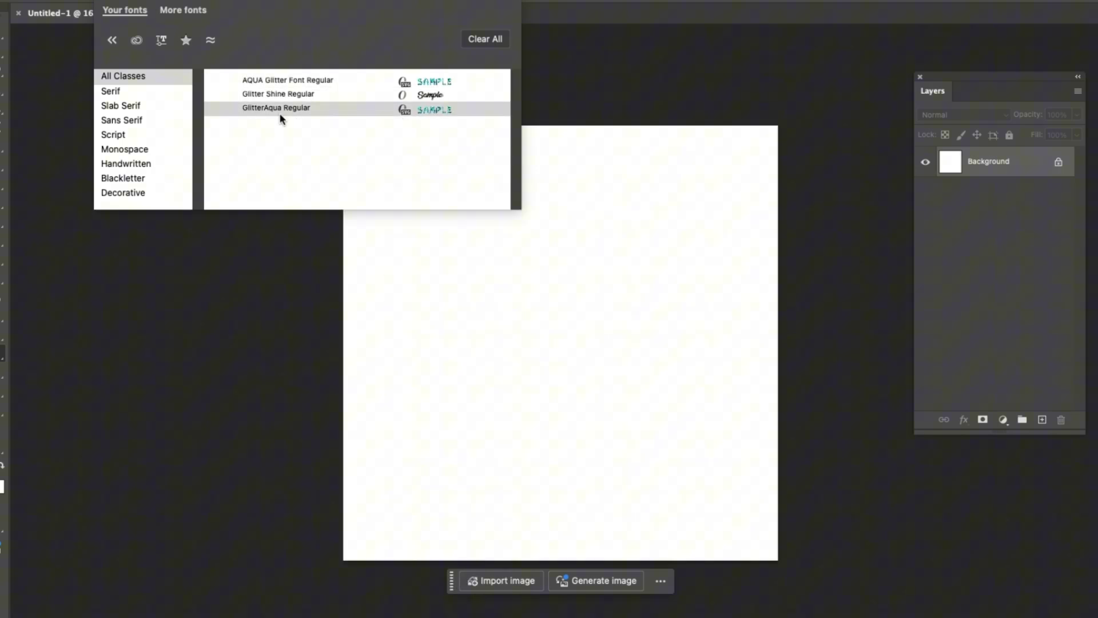
{"action": "left_click", "coordinate": [276, 109]}
{"action": "left_click", "coordinate": [404, 240]}
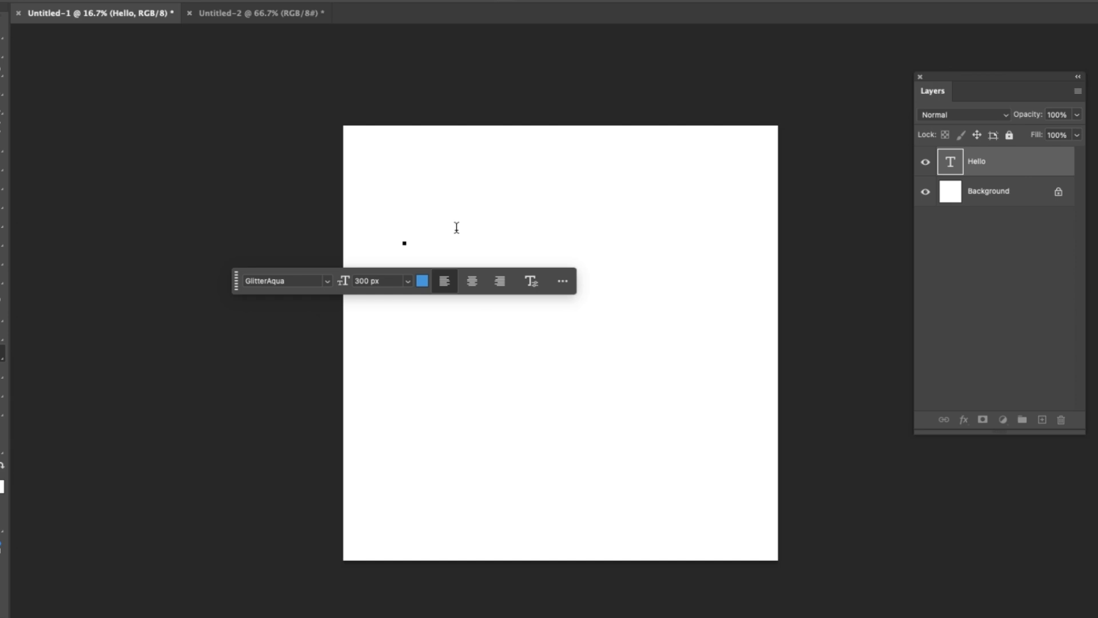
{"action": "type", "text": "Hello  "}
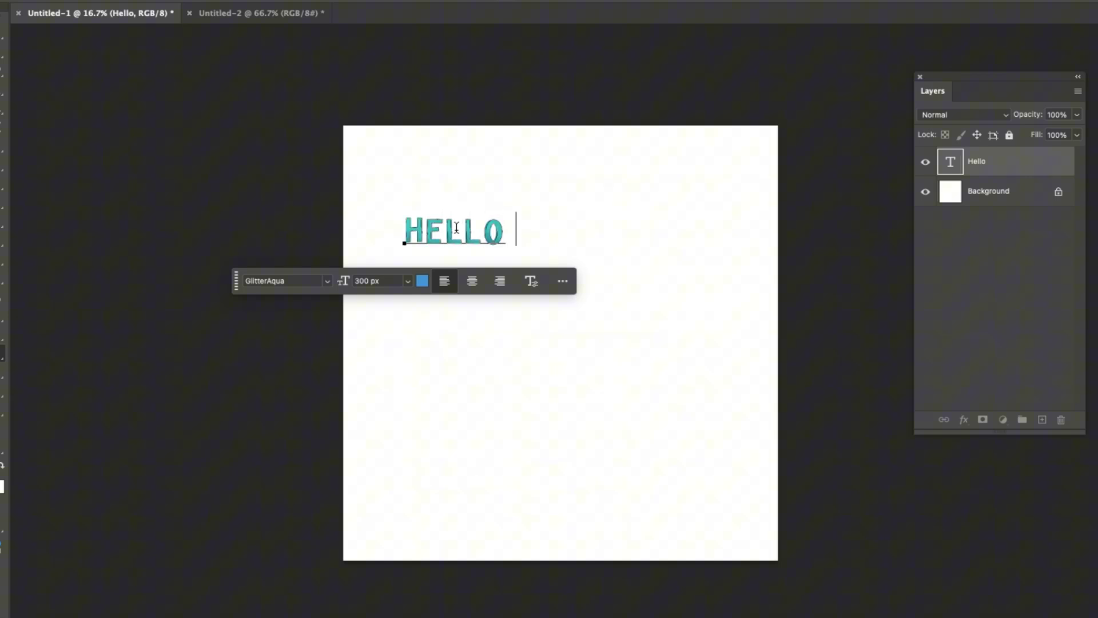
{"action": "type", "text": "OTF Font"}
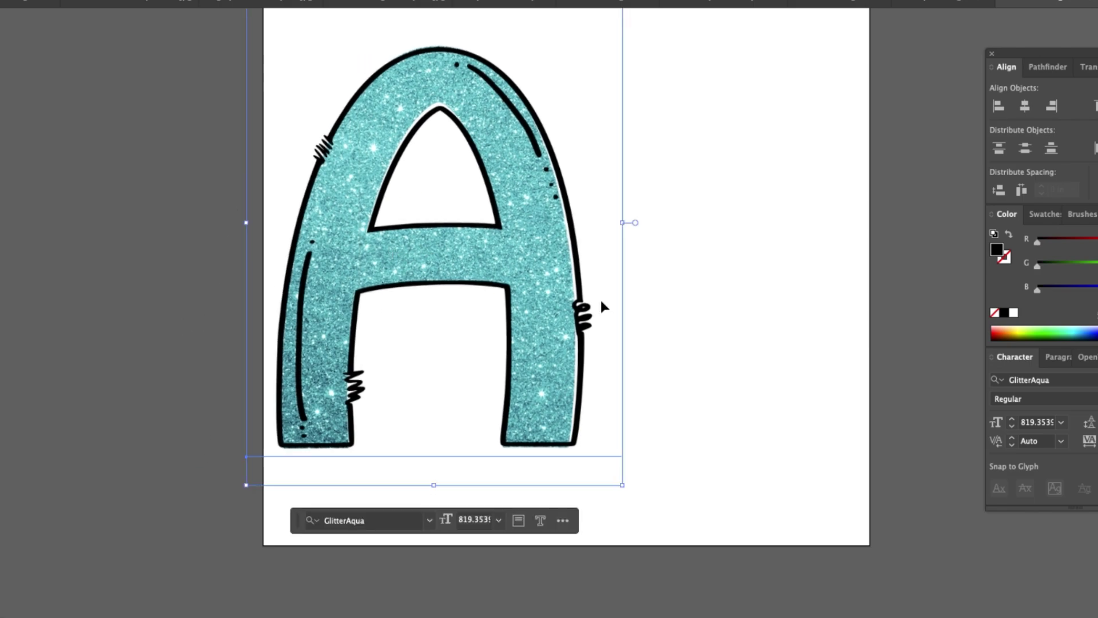
Duplicate the 819.3539 pt glitter letter A and place the copy to the right of the original
{"action": "key", "text": "super+equal"}
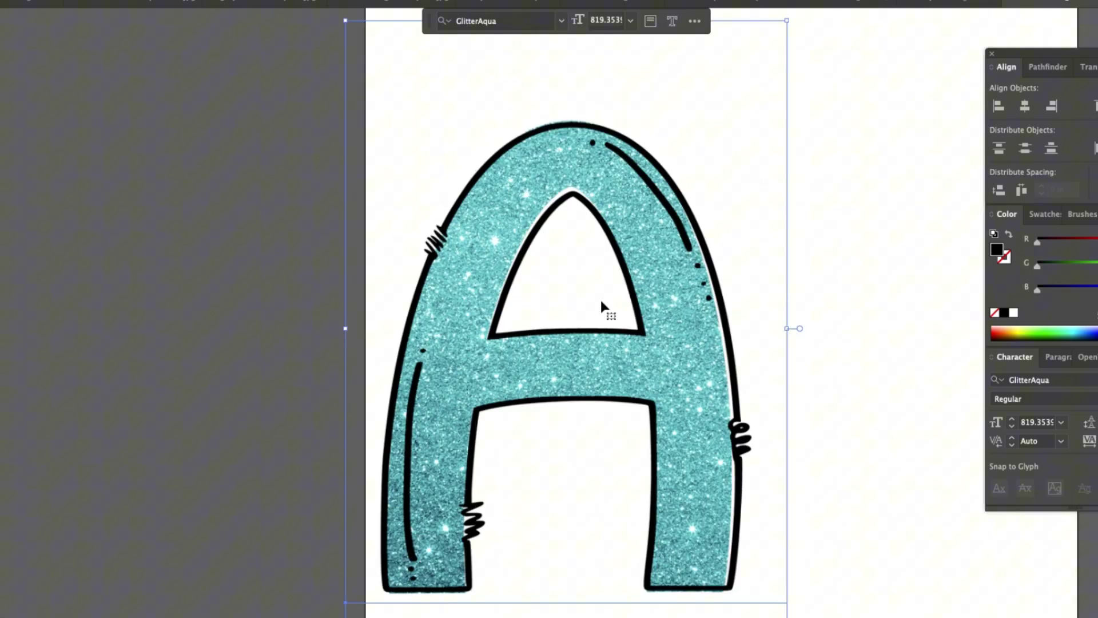
{"action": "left_click_drag", "start_coordinate": [817, 318], "coordinate": [529, 312]}
{"action": "left_click", "coordinate": [505, 325]}
{"action": "left_click", "coordinate": [323, 359]}
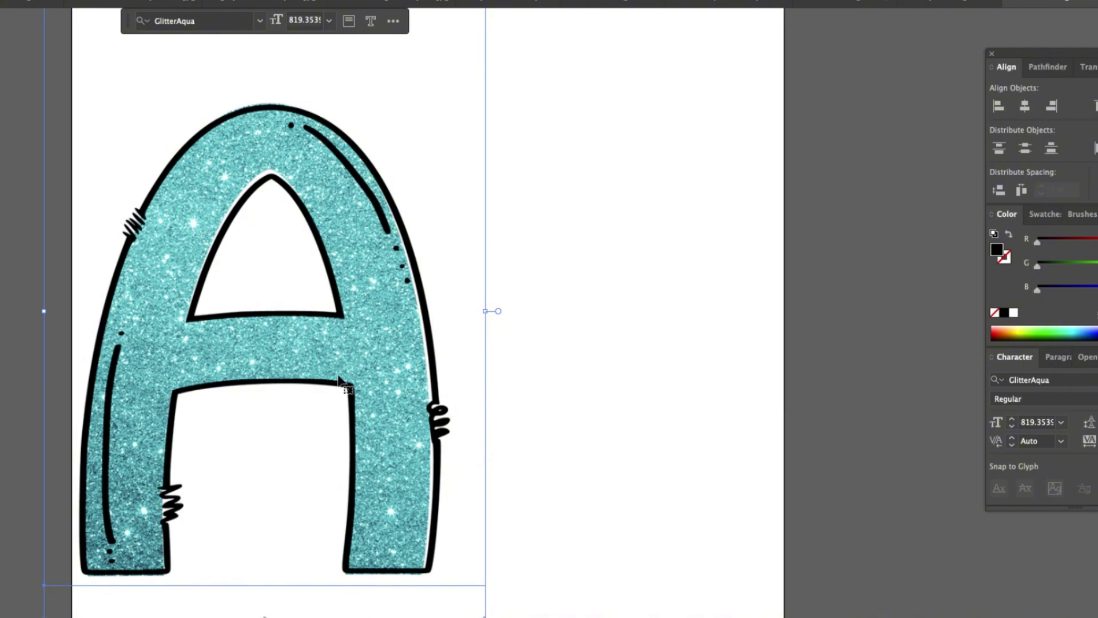
{"action": "left_click_drag", "start_coordinate": [286, 371], "coordinate": [684, 362]}
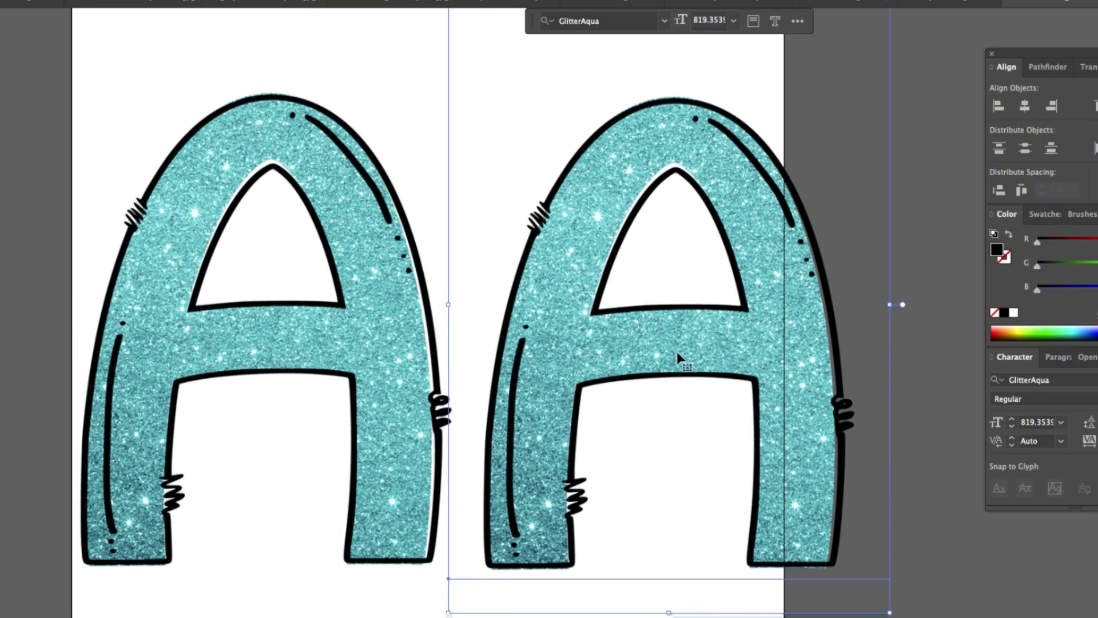
Set the copied A in SW Hearts Font and scale it up slightly to 884.7877 pt
{"action": "left_click", "coordinate": [1060, 379]}
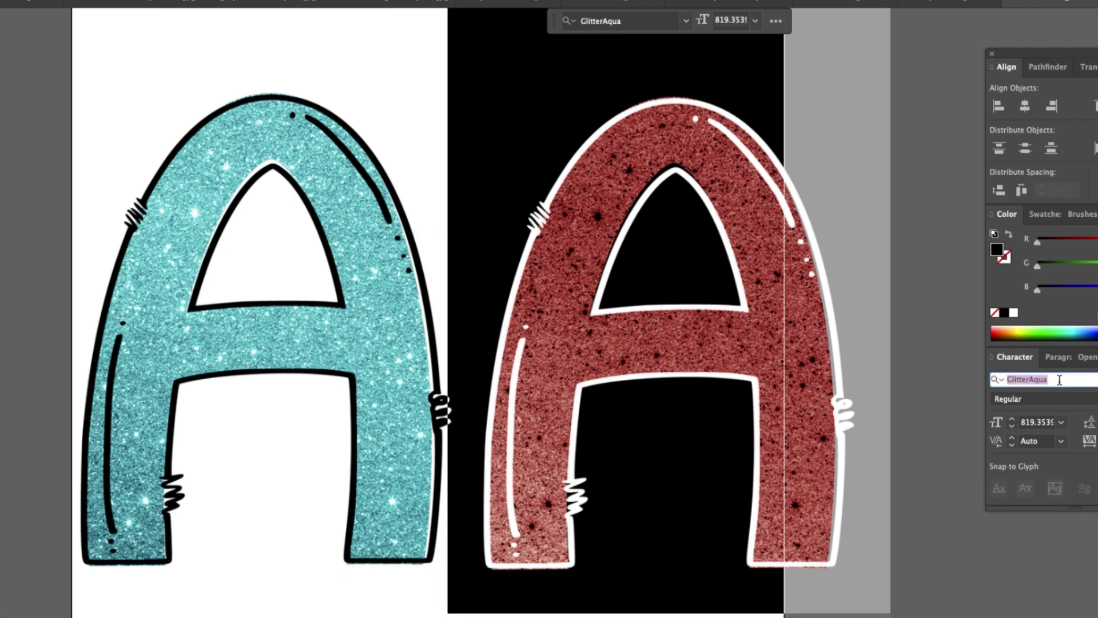
{"action": "type", "text": "hear"}
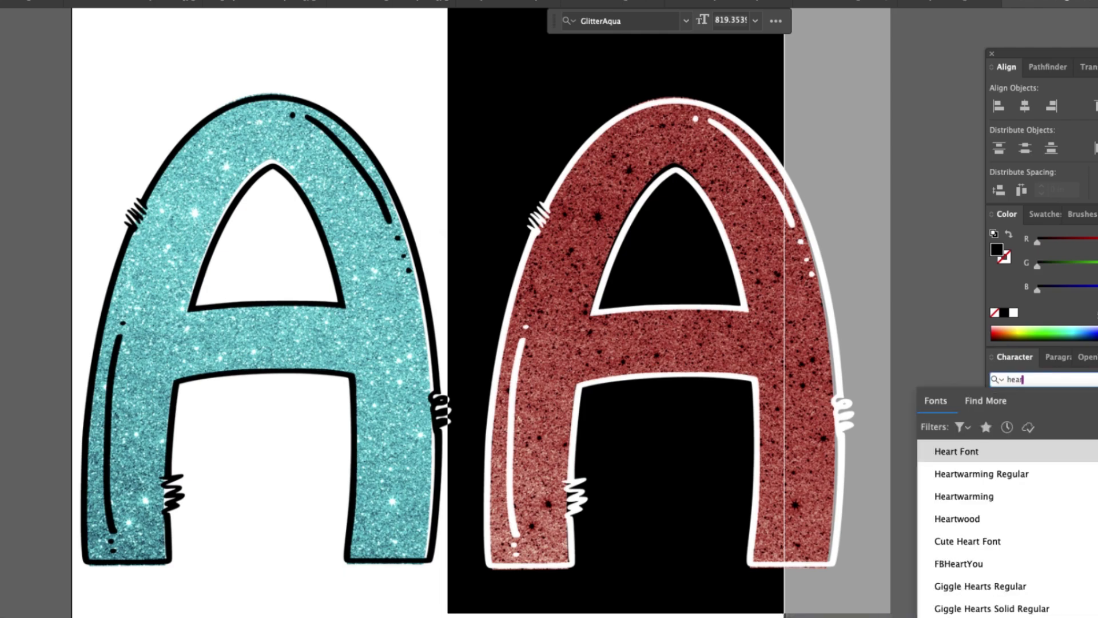
{"action": "scroll", "coordinate": [1024, 543], "scroll_direction": "down", "scroll_amount": 4}
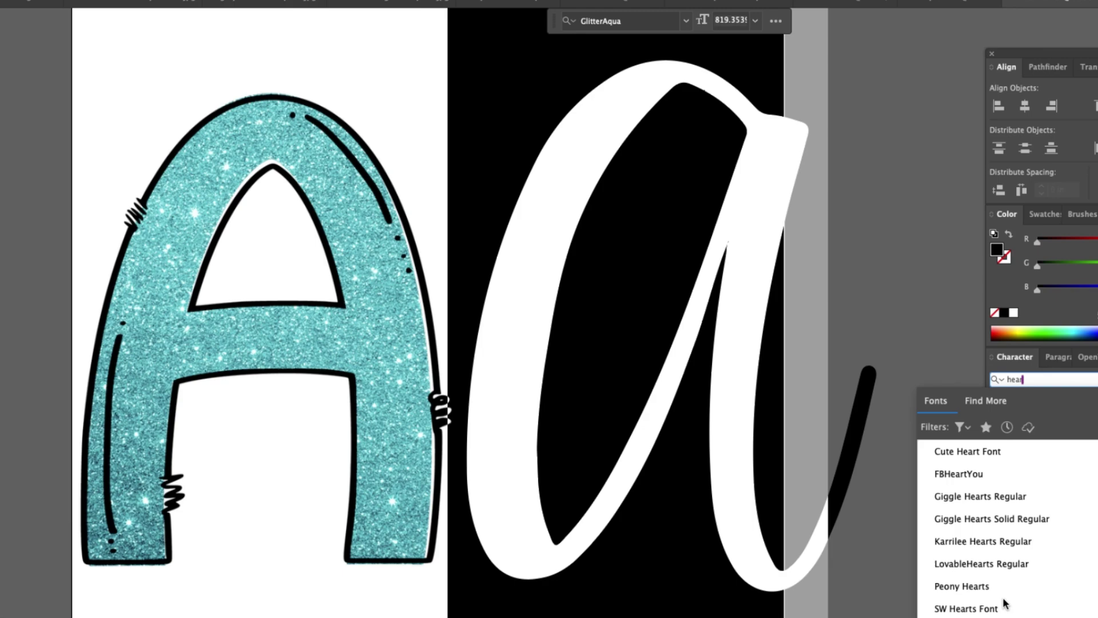
{"action": "left_click", "coordinate": [982, 608]}
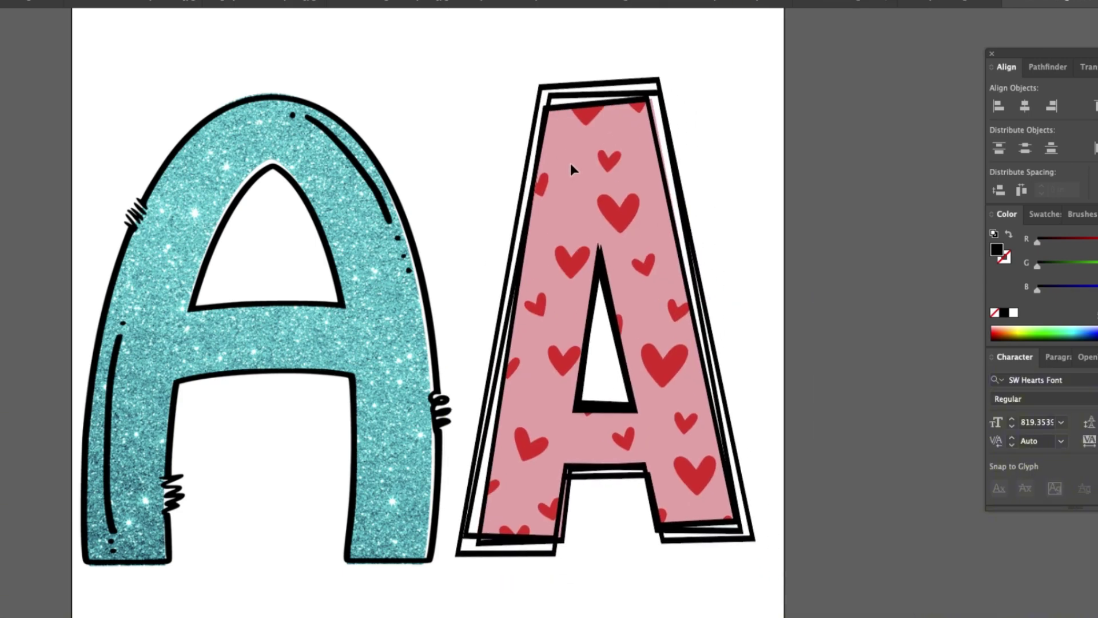
{"action": "left_click_drag", "start_coordinate": [791, 566], "coordinate": [814, 590]}
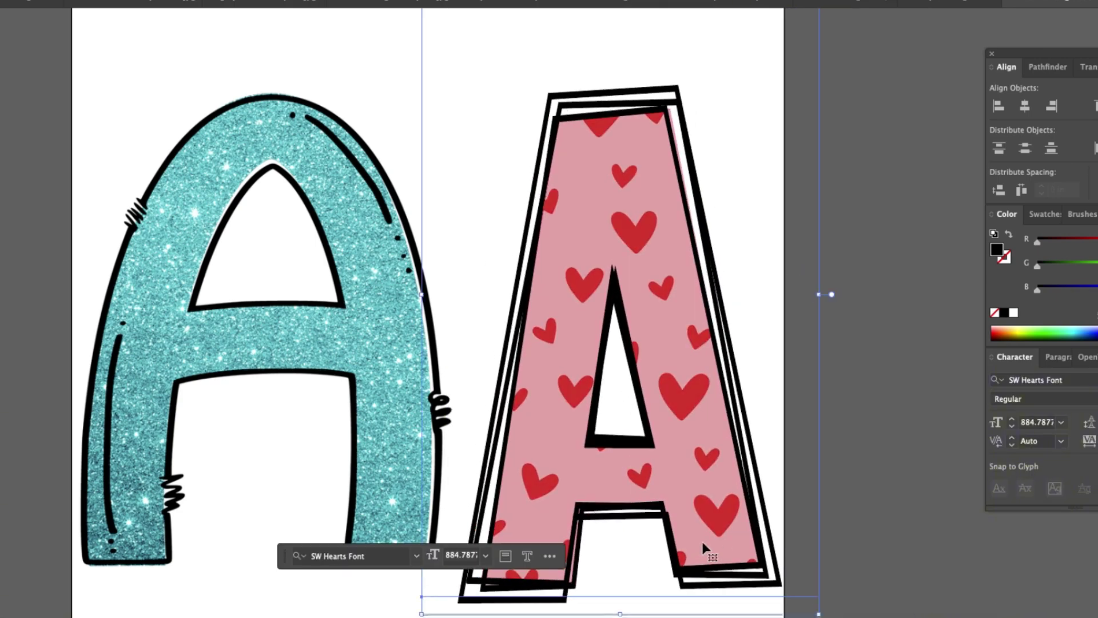
{"action": "left_click", "coordinate": [853, 399]}
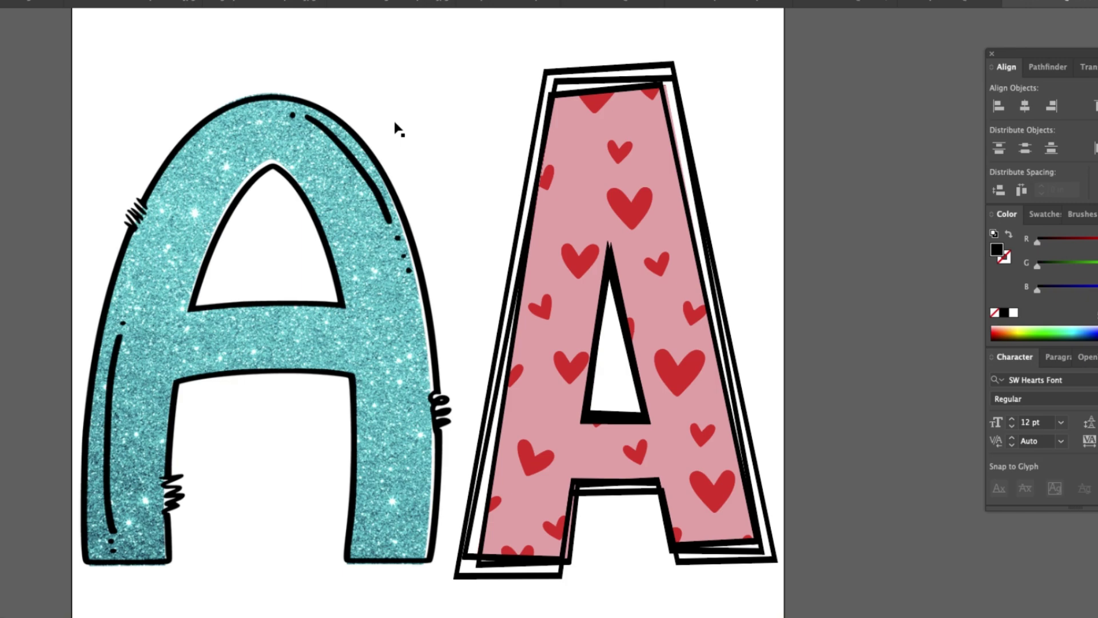
Compare both letters' sizes, then scale the heart A up to 928.9684 pt and nudge it upward
{"action": "left_click", "coordinate": [353, 197]}
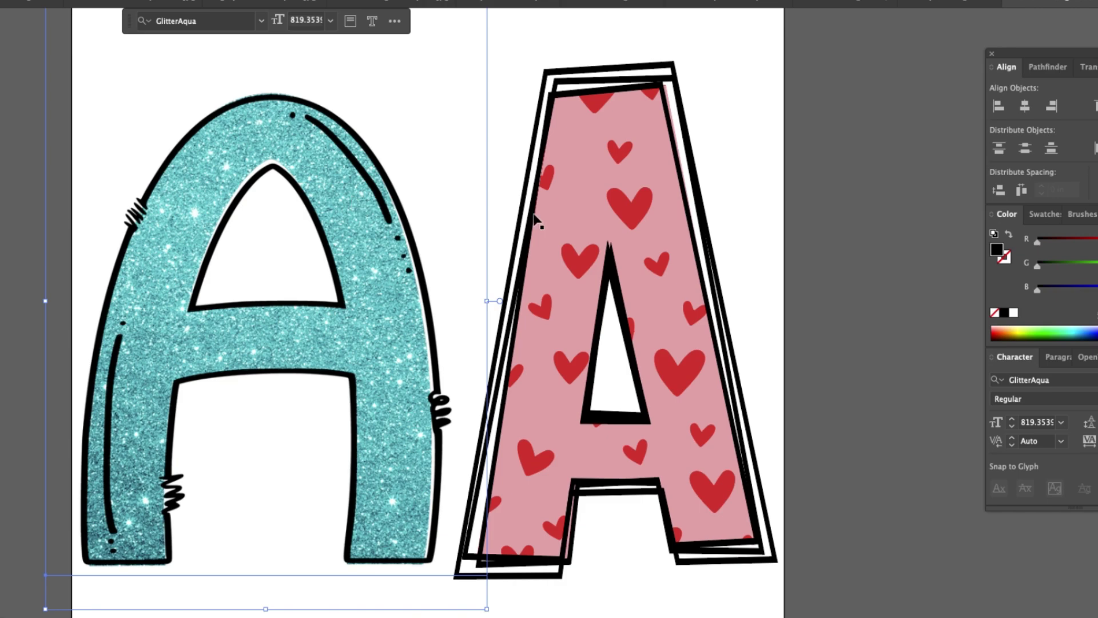
{"action": "left_click", "coordinate": [666, 201]}
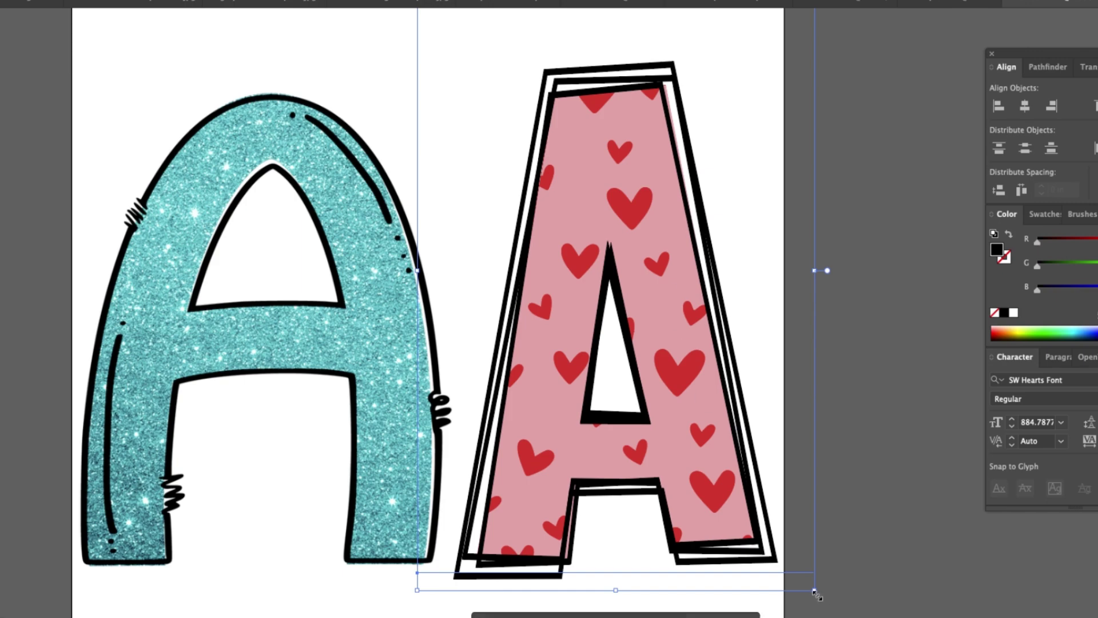
{"action": "mouse_move", "coordinate": [814, 589]}
{"action": "left_mouse_down"}
{"action": "mouse_move", "coordinate": [858, 617]}
{"action": "mouse_move", "coordinate": [832, 587]}
{"action": "left_mouse_up"}
{"action": "key", "text": "shift+Up"}
{"action": "key", "text": "shift+Up"}
{"action": "key", "text": "shift+Up"}
{"action": "key", "text": "shift+Up"}
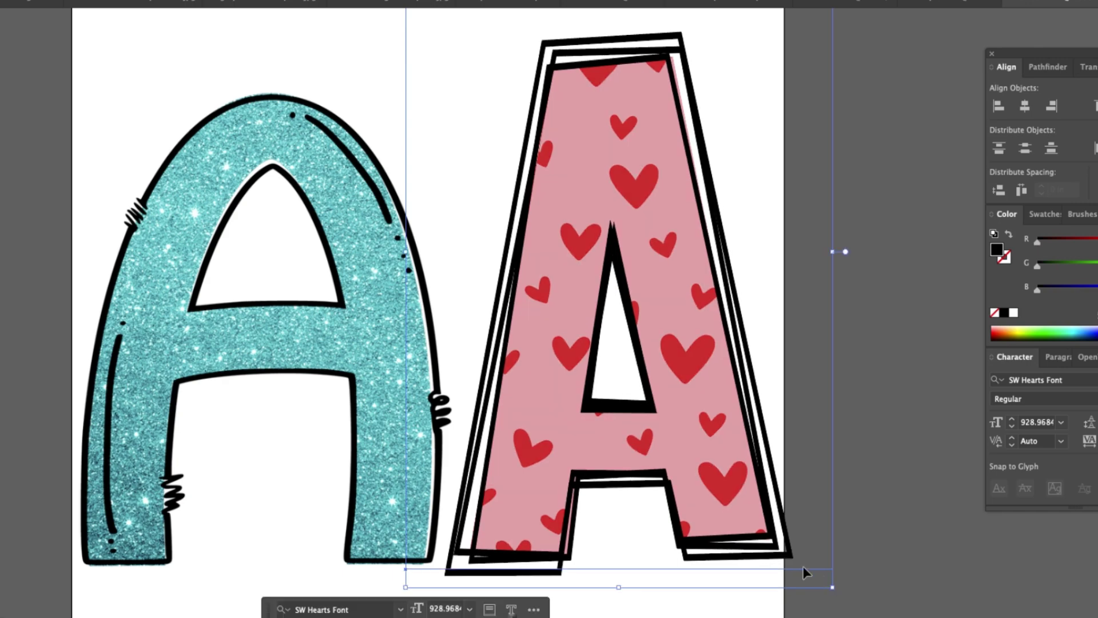
{"action": "left_click", "coordinate": [890, 450]}
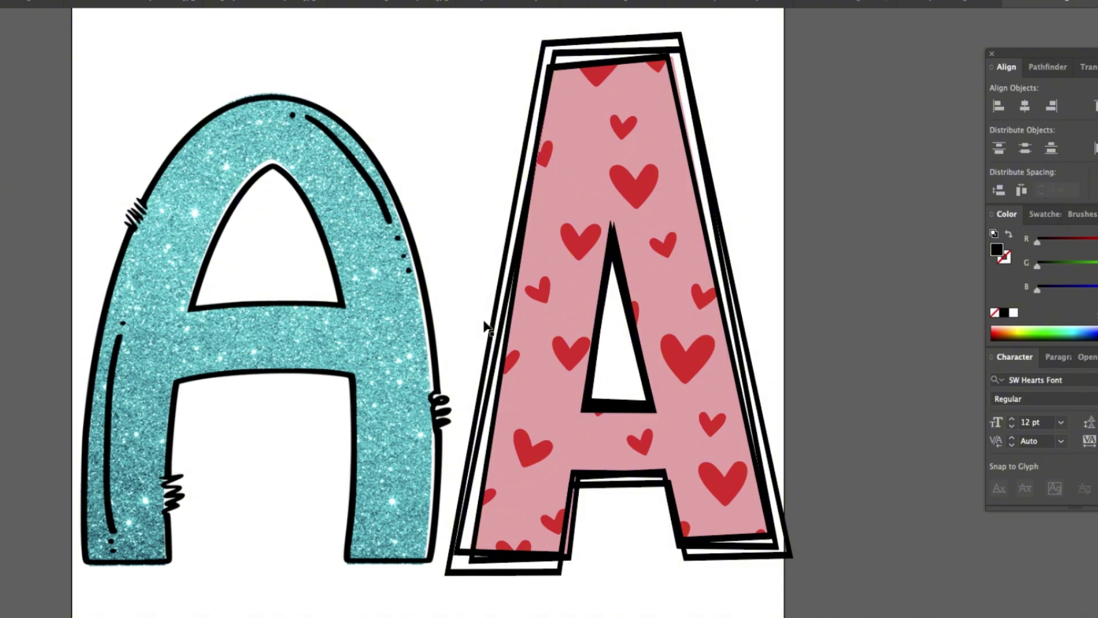
{"action": "scroll", "coordinate": [485, 326], "scroll_direction": "up", "scroll_amount": 5}
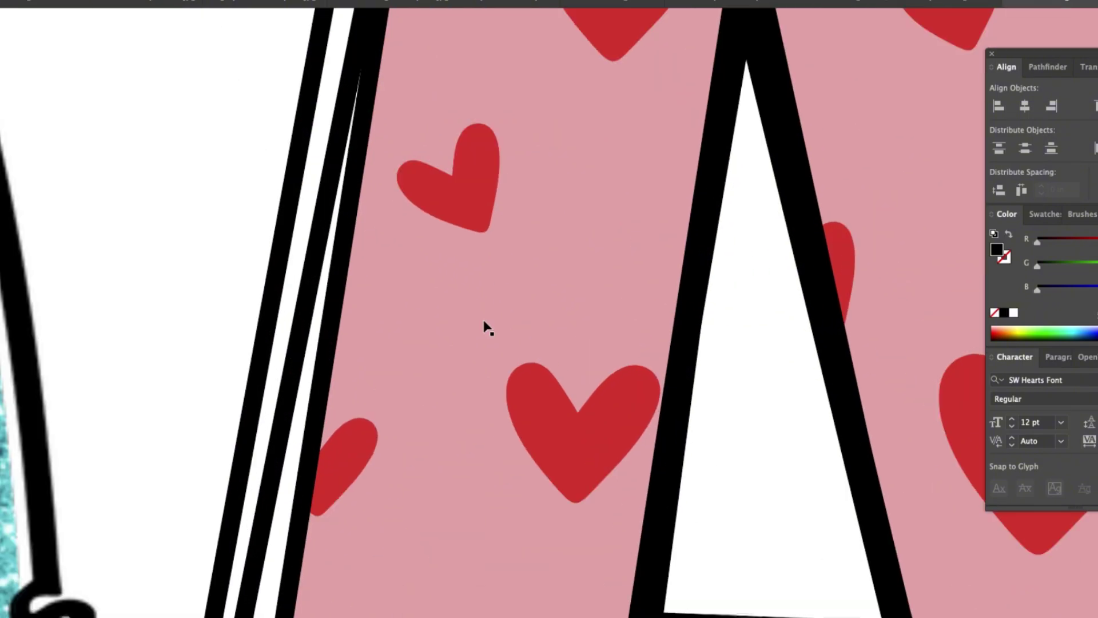
{"action": "key", "text": "super+minus"}
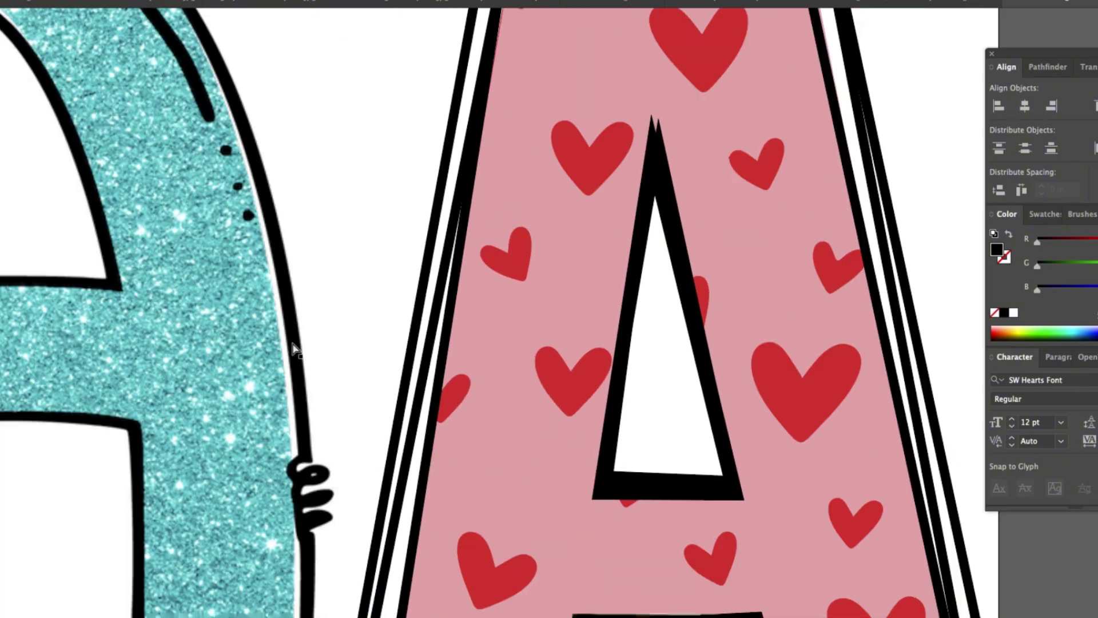
{"action": "left_click", "coordinate": [309, 346]}
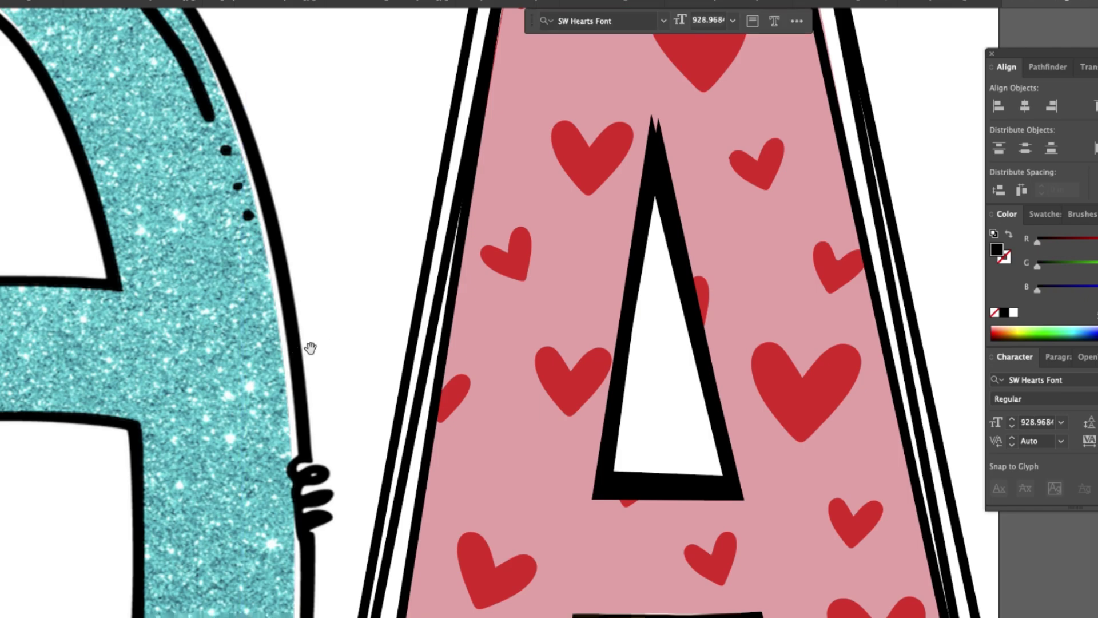
{"action": "scroll", "coordinate": [368, 339], "scroll_direction": "left", "scroll_amount": 3}
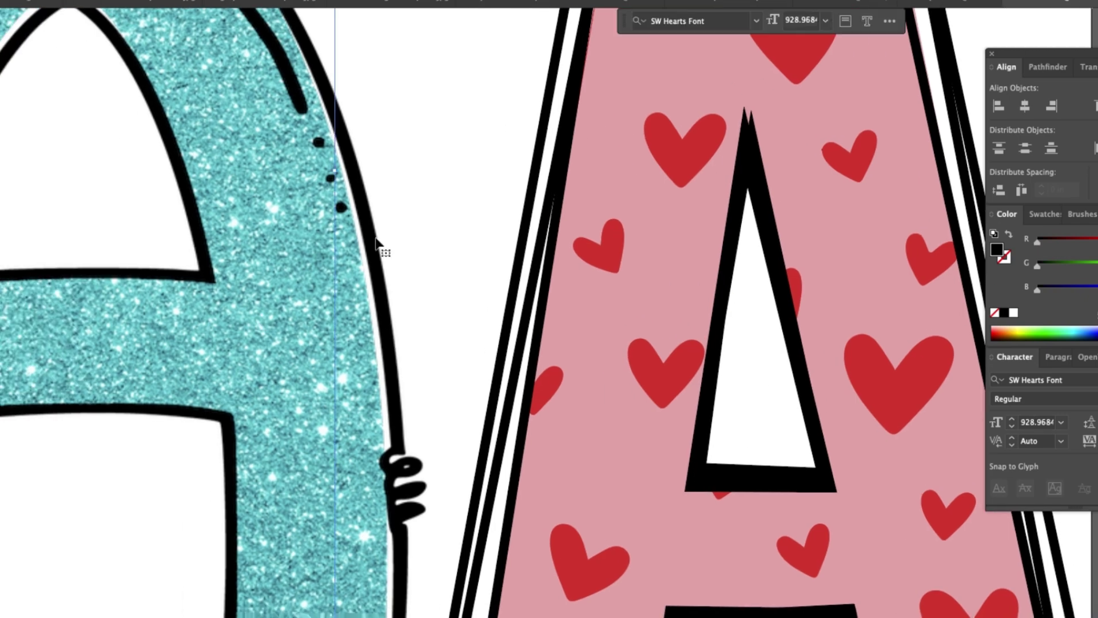
{"action": "left_click", "coordinate": [275, 217]}
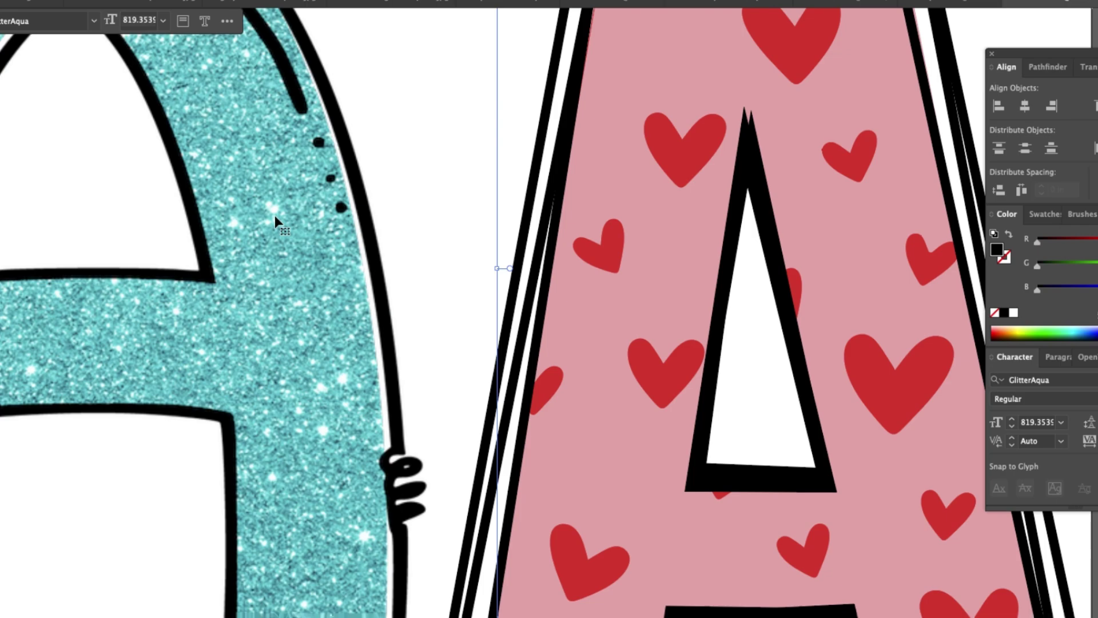
{"action": "key", "text": "super+equal"}
{"action": "scroll", "coordinate": [275, 215], "scroll_direction": "right", "scroll_amount": 10}
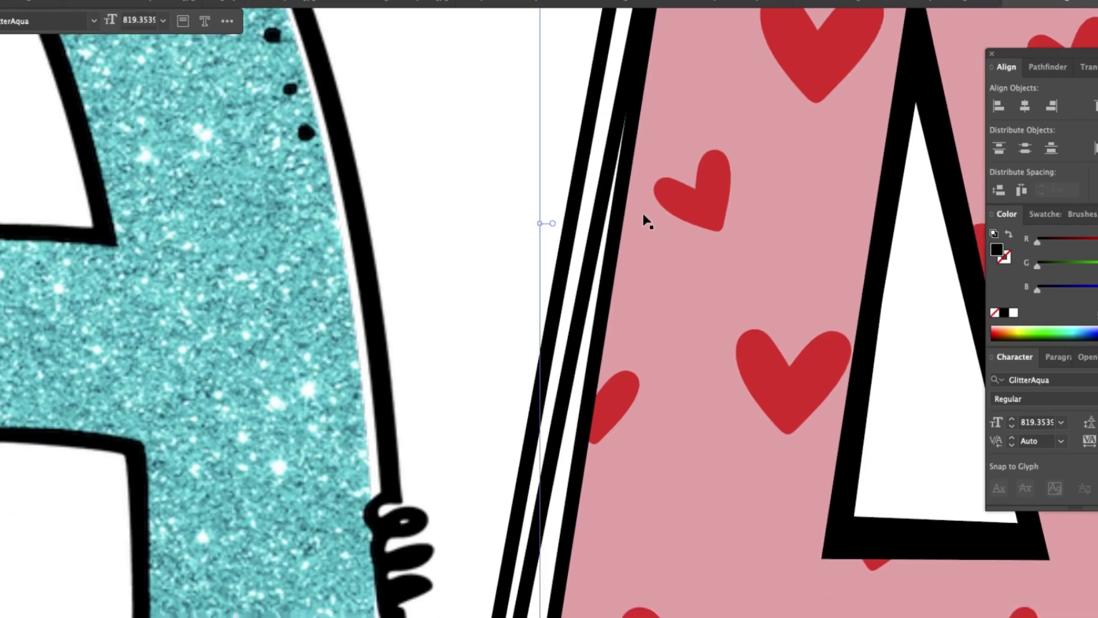
{"action": "left_click", "coordinate": [646, 220]}
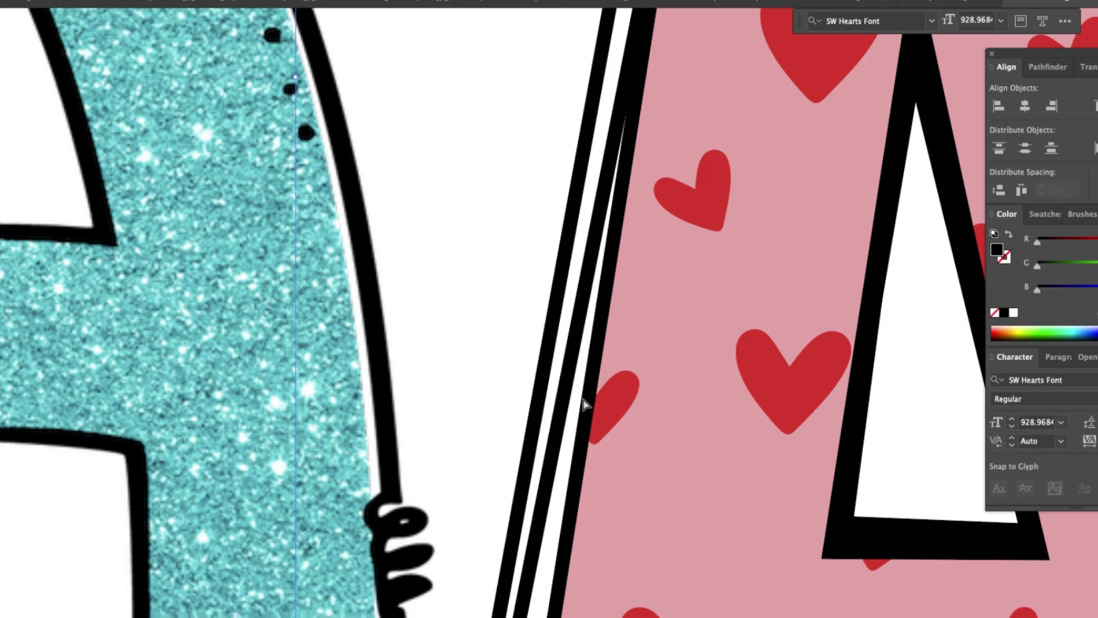
Zoom out and select the glitter A and heart A in turn to compare their sizes
{"action": "key", "text": "super+minus"}
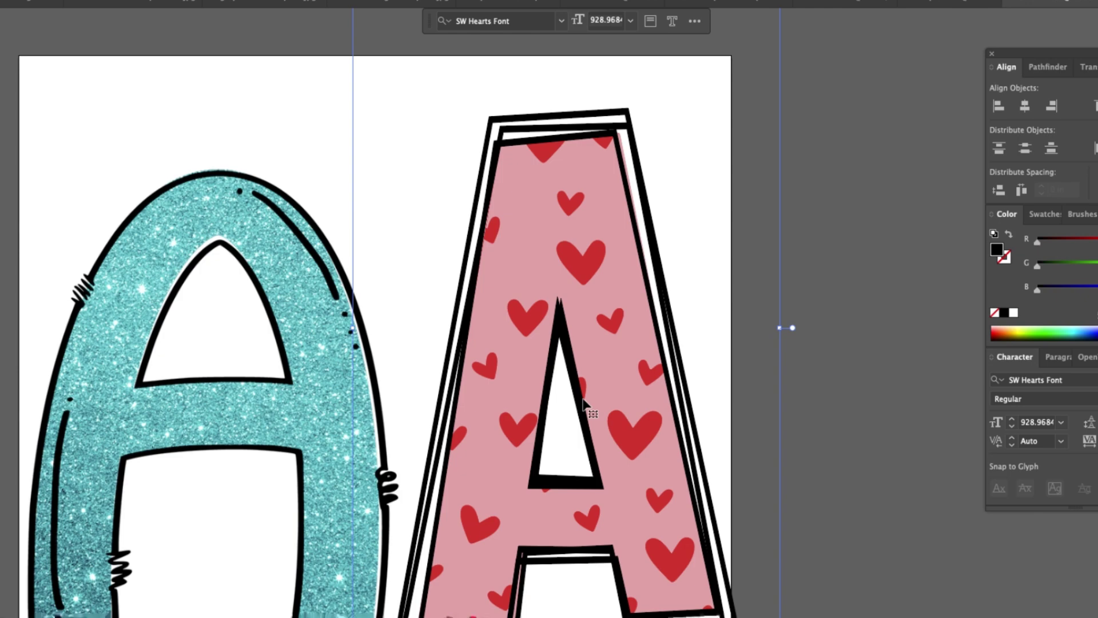
{"action": "left_click", "coordinate": [180, 260]}
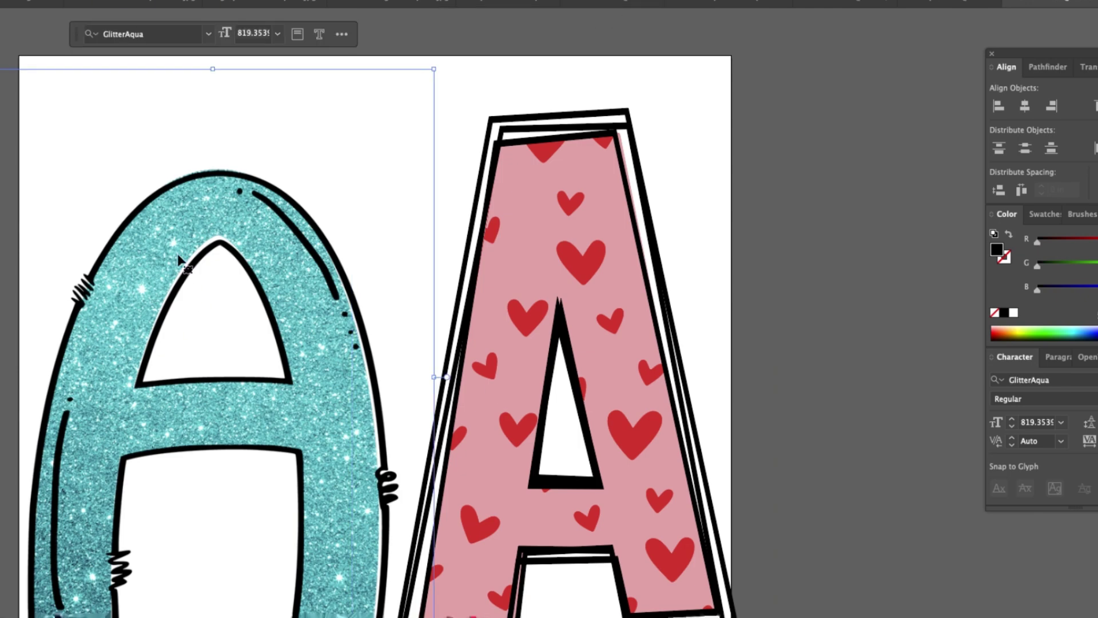
{"action": "left_click", "coordinate": [536, 182]}
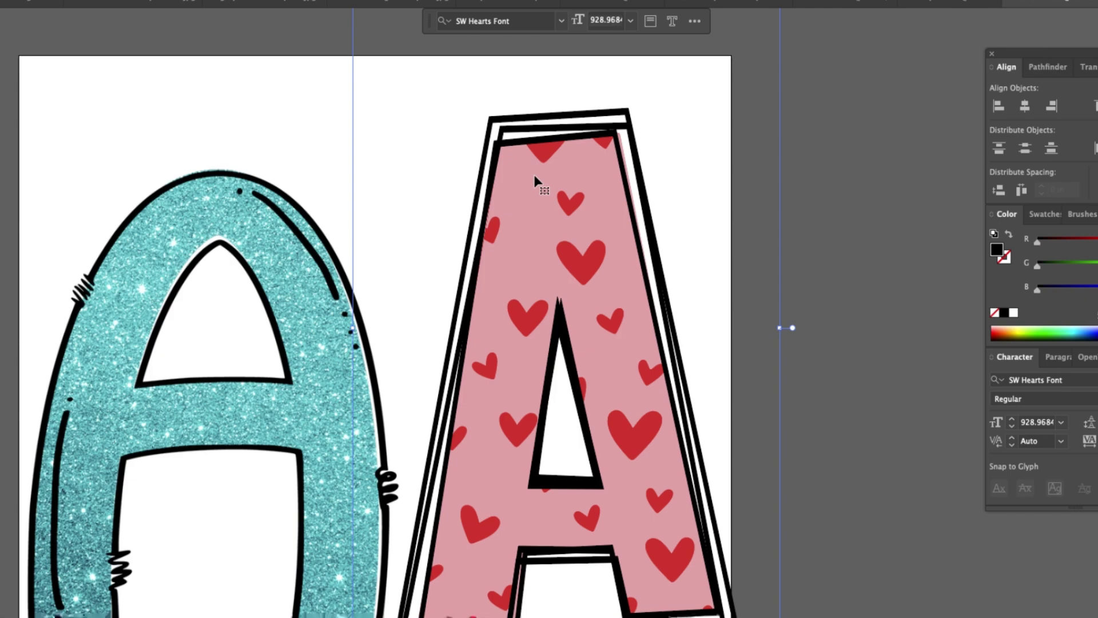
{"action": "left_click", "coordinate": [122, 239]}
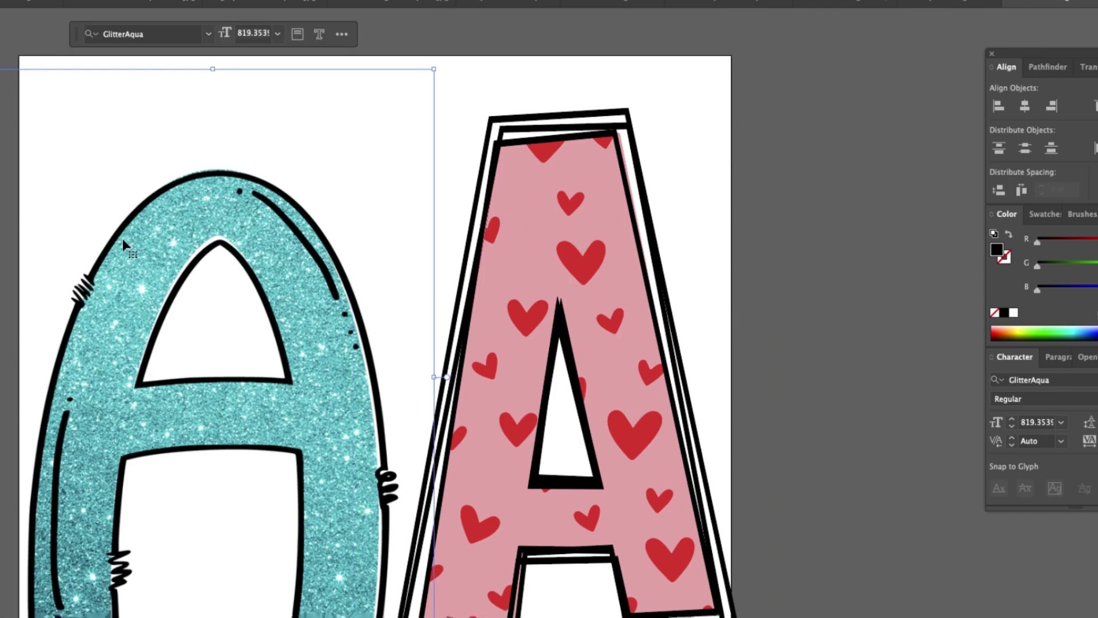